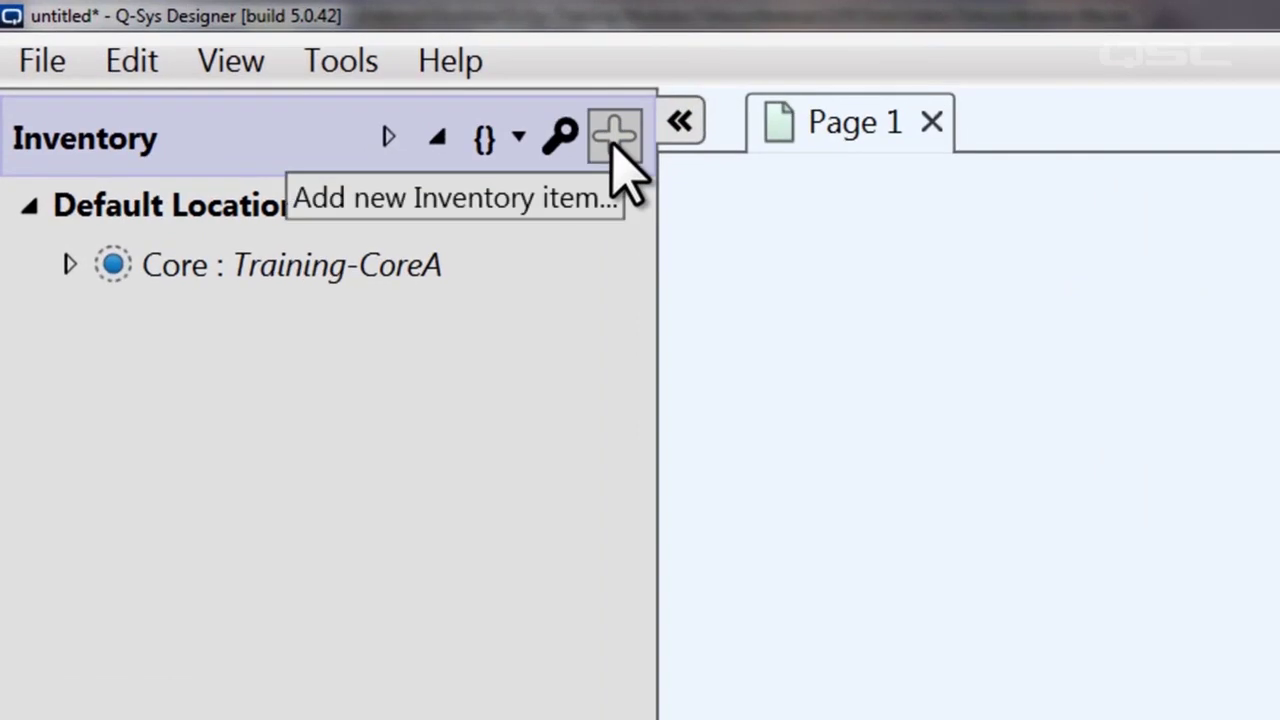
Step: Add a Softphone (Softphone-1) to the inventory from Streaming I/O
left_click(614, 138)
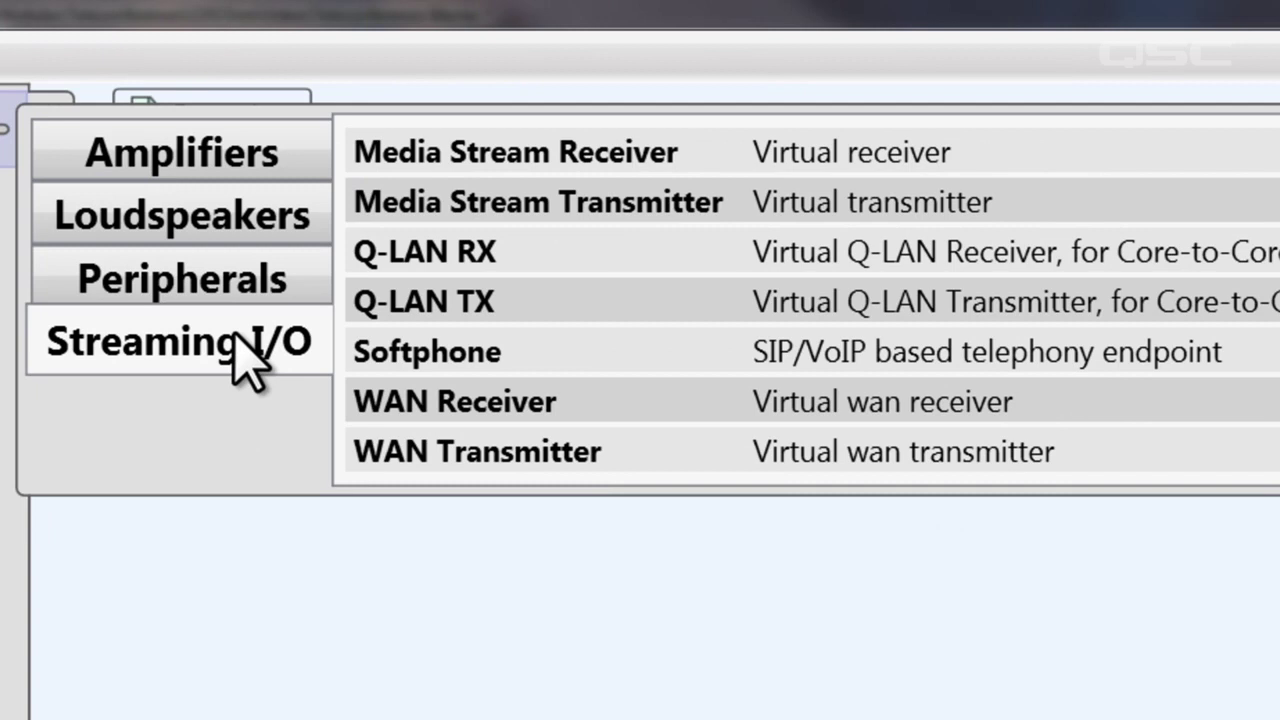
left_click(537, 355)
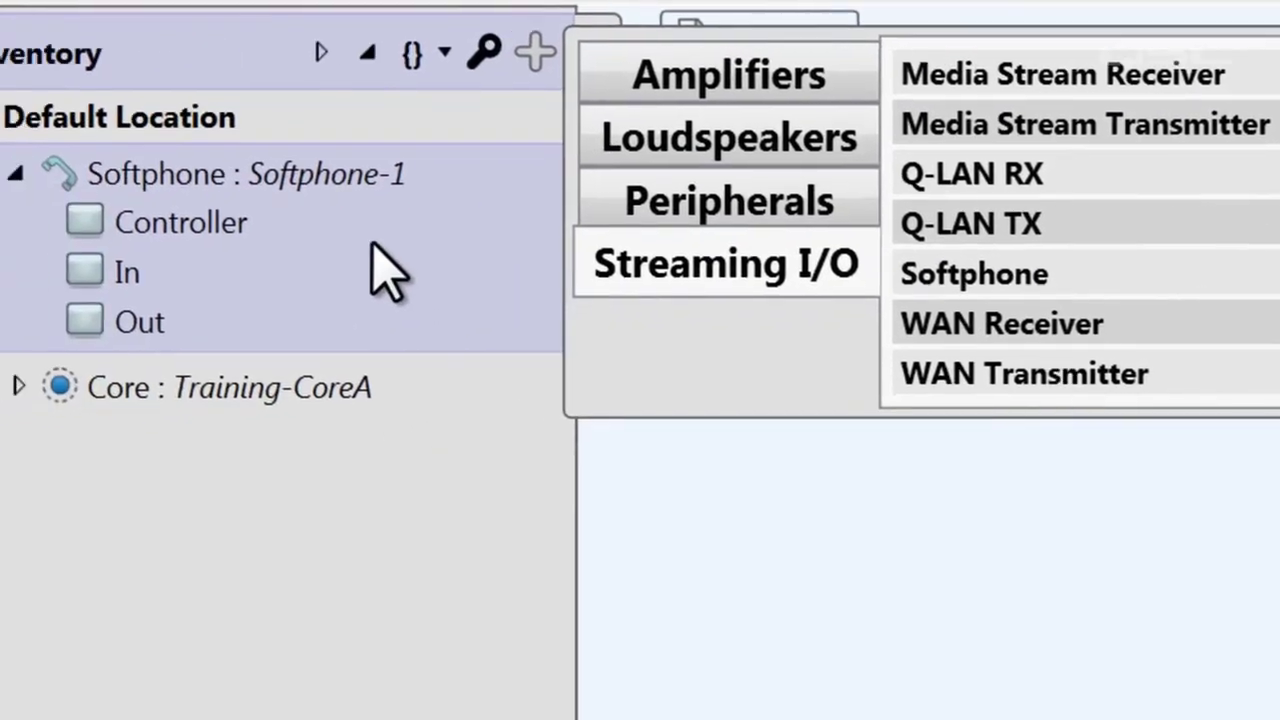
left_click(400, 268)
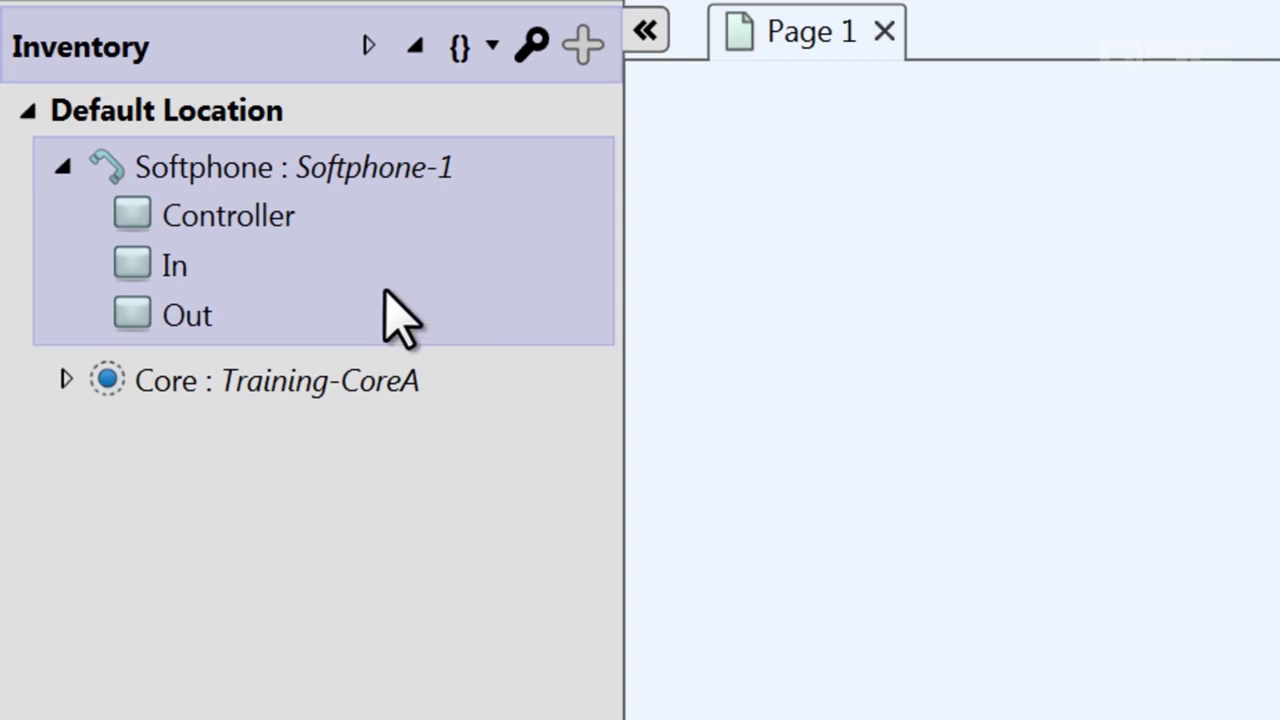
Step: Place the Softphone Controller, SoftPhone In and SoftPhone Out blocks on Page 1
mouse_move(252, 230)
left_mouse_down()
mouse_move(872, 410)
mouse_move(948, 480)
left_mouse_up()
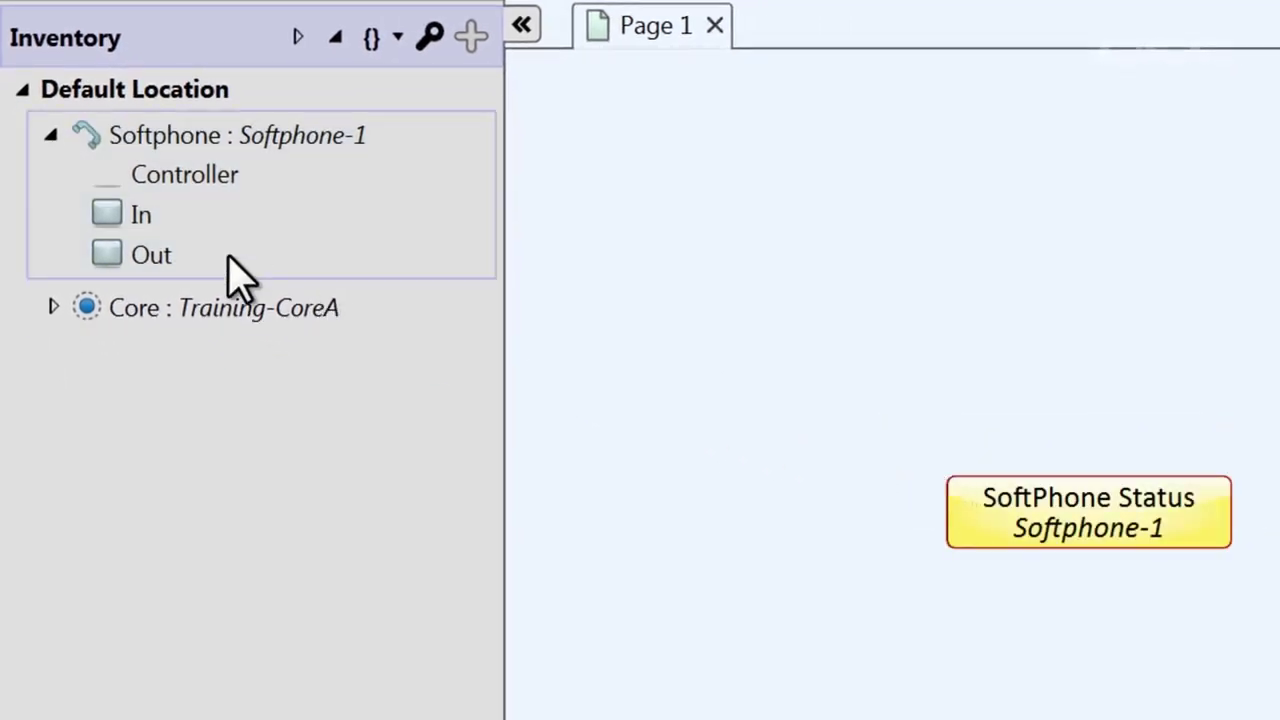
left_click_drag(108, 214, 646, 345)
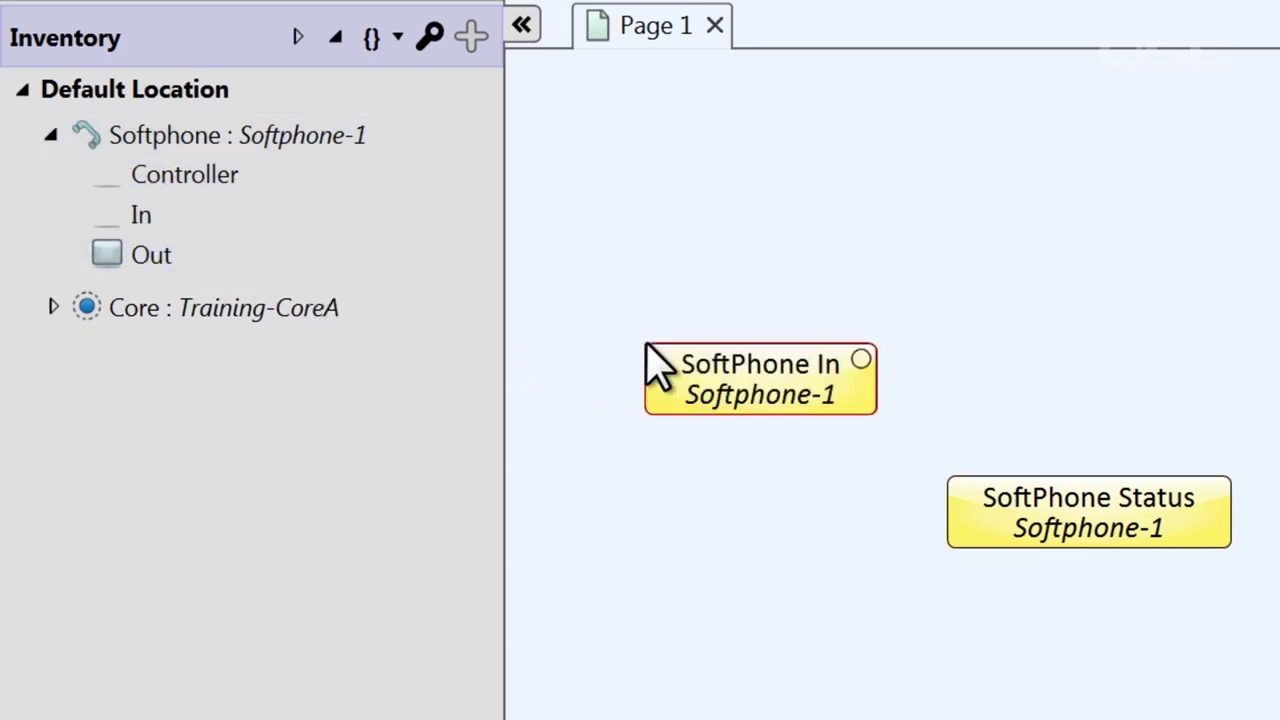
left_click_drag(150, 255, 1275, 248)
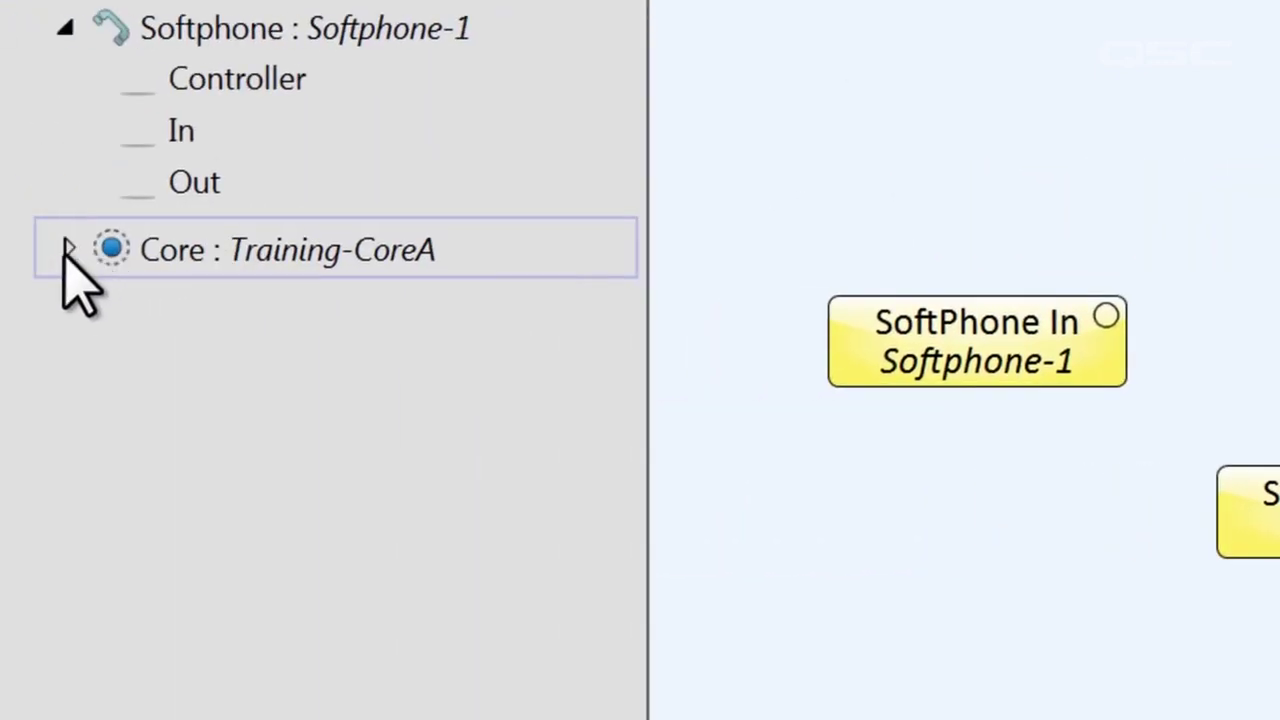
left_click(64, 250)
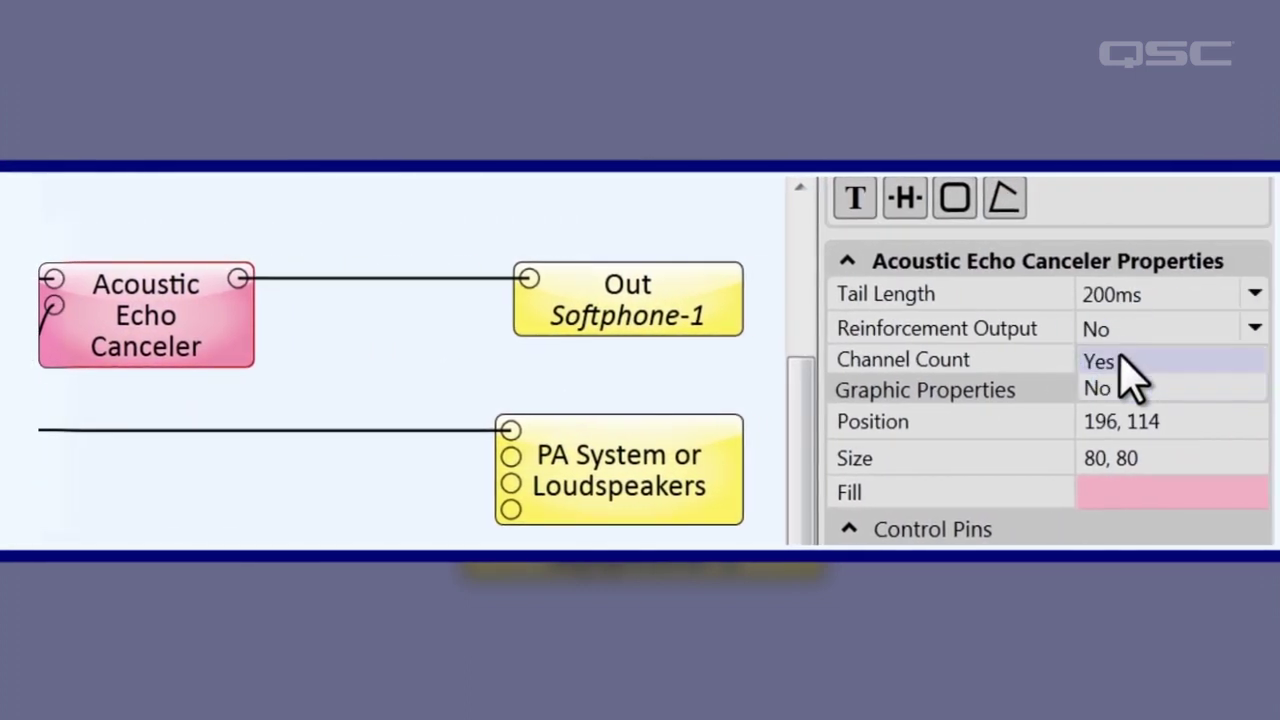
Step: Set the Acoustic Echo Canceler's Reinforcement Output to Yes
left_click(1120, 358)
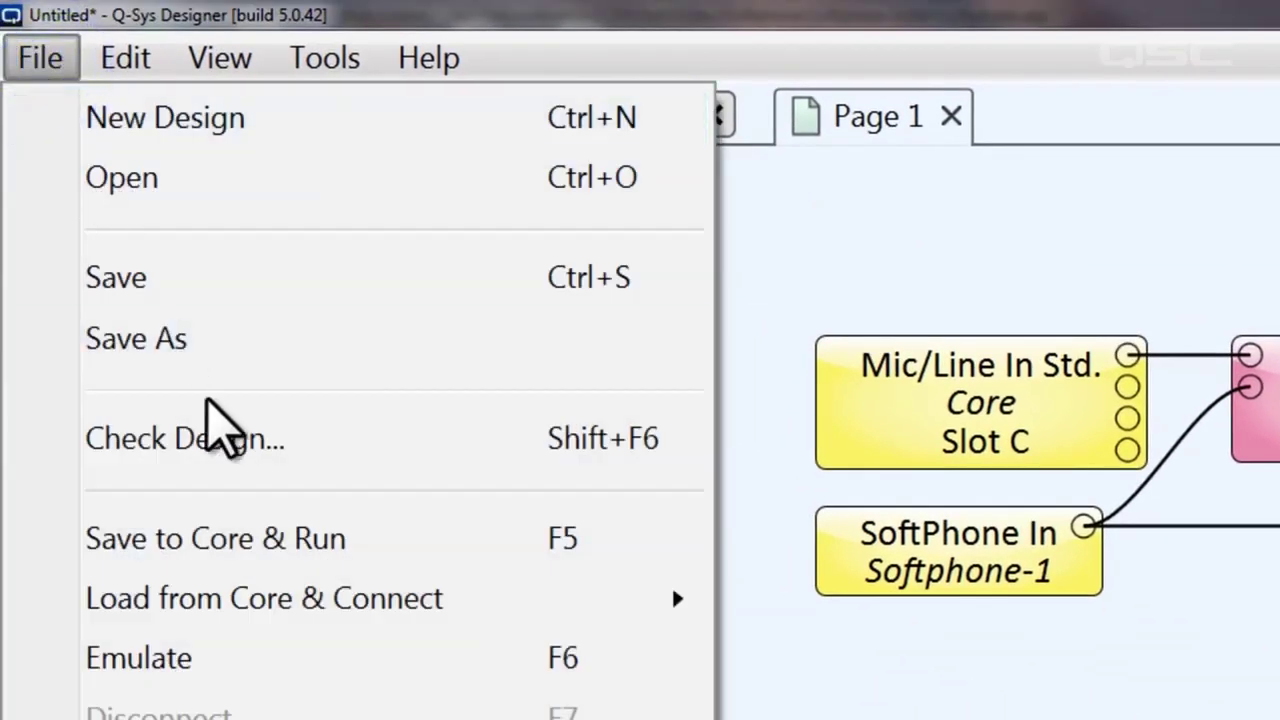
Step: Save and run on the Core, then view Administrator Softphones settings with Core Interface kept on AUX
left_click(288, 535)
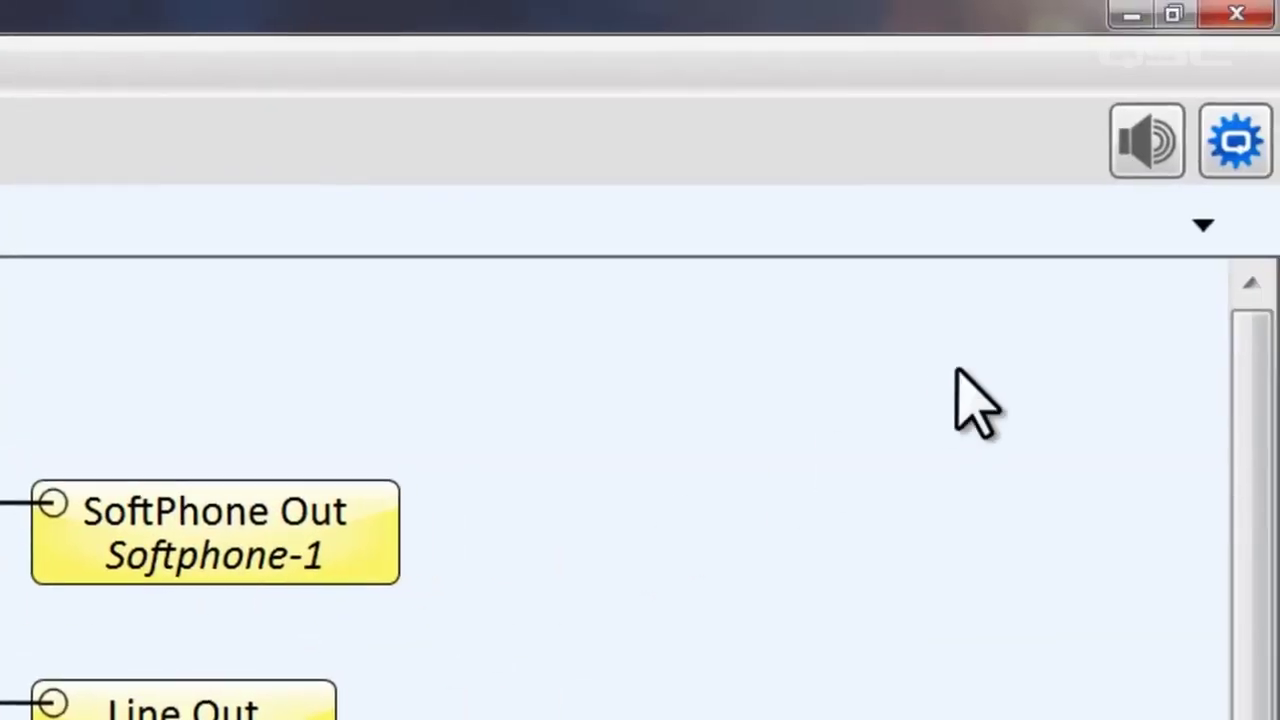
left_click(1228, 166)
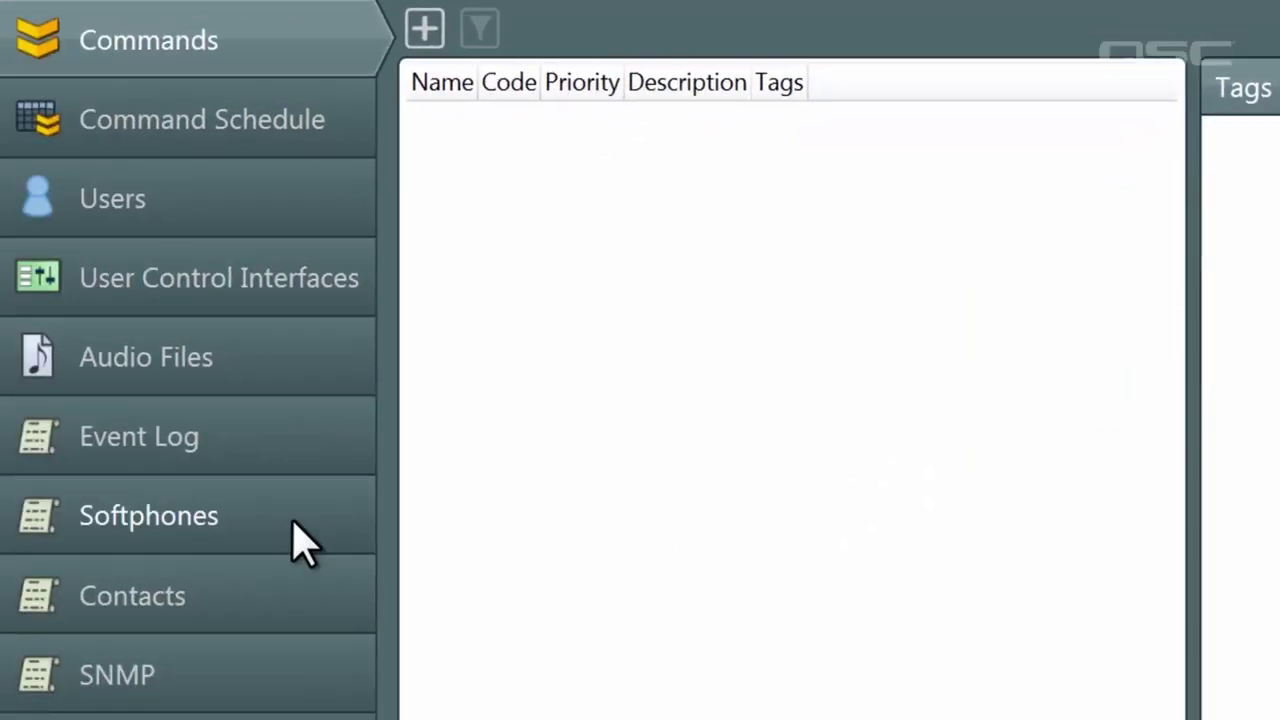
left_click(300, 543)
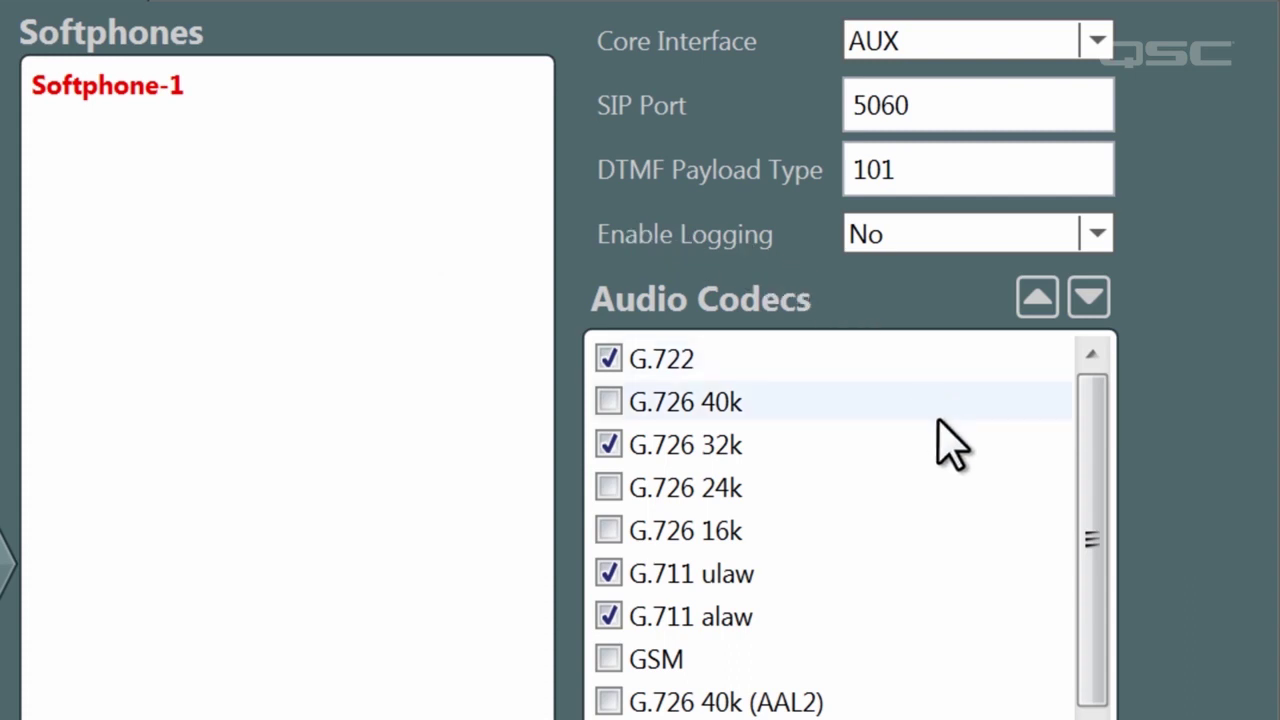
left_click(1100, 52)
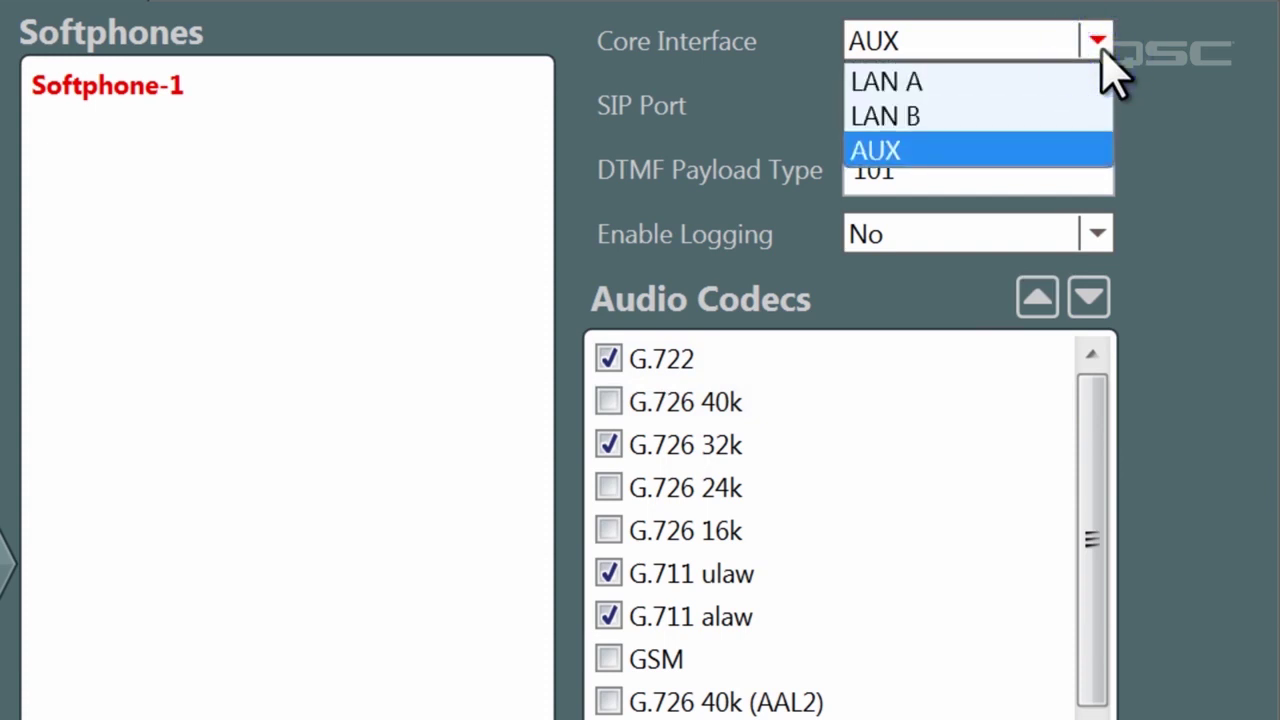
left_click(1073, 153)
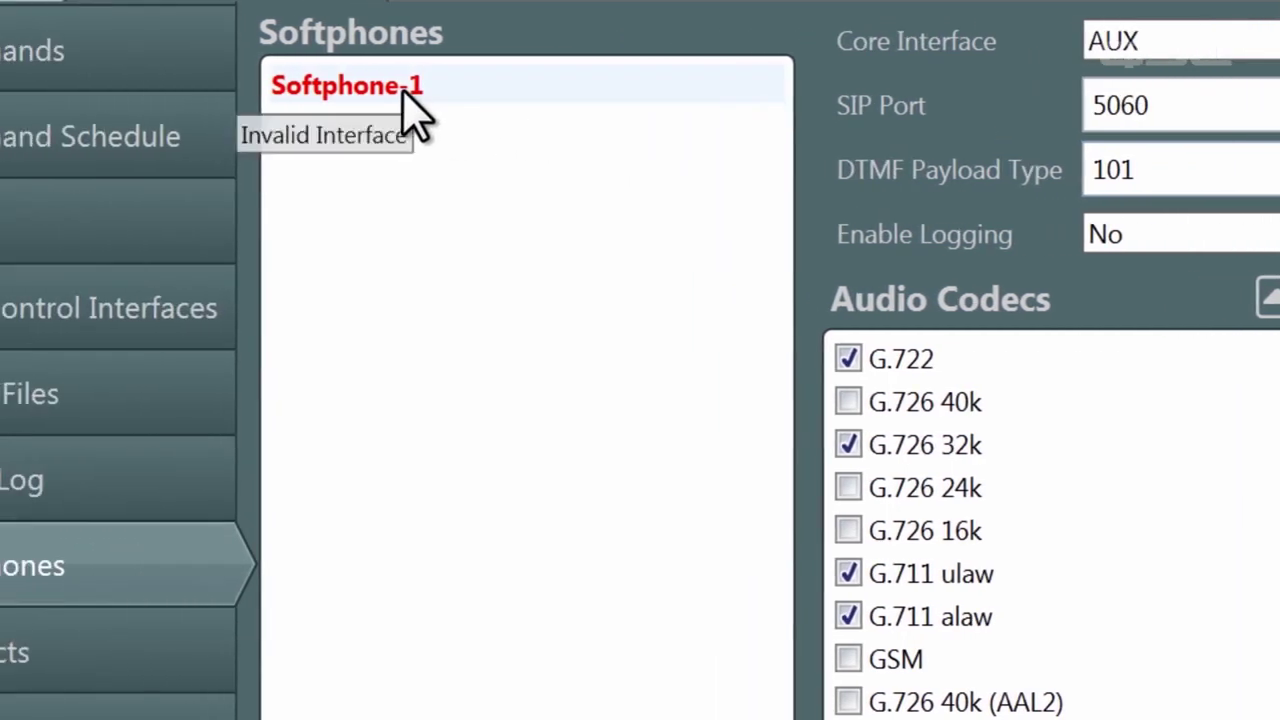
double_click(404, 97)
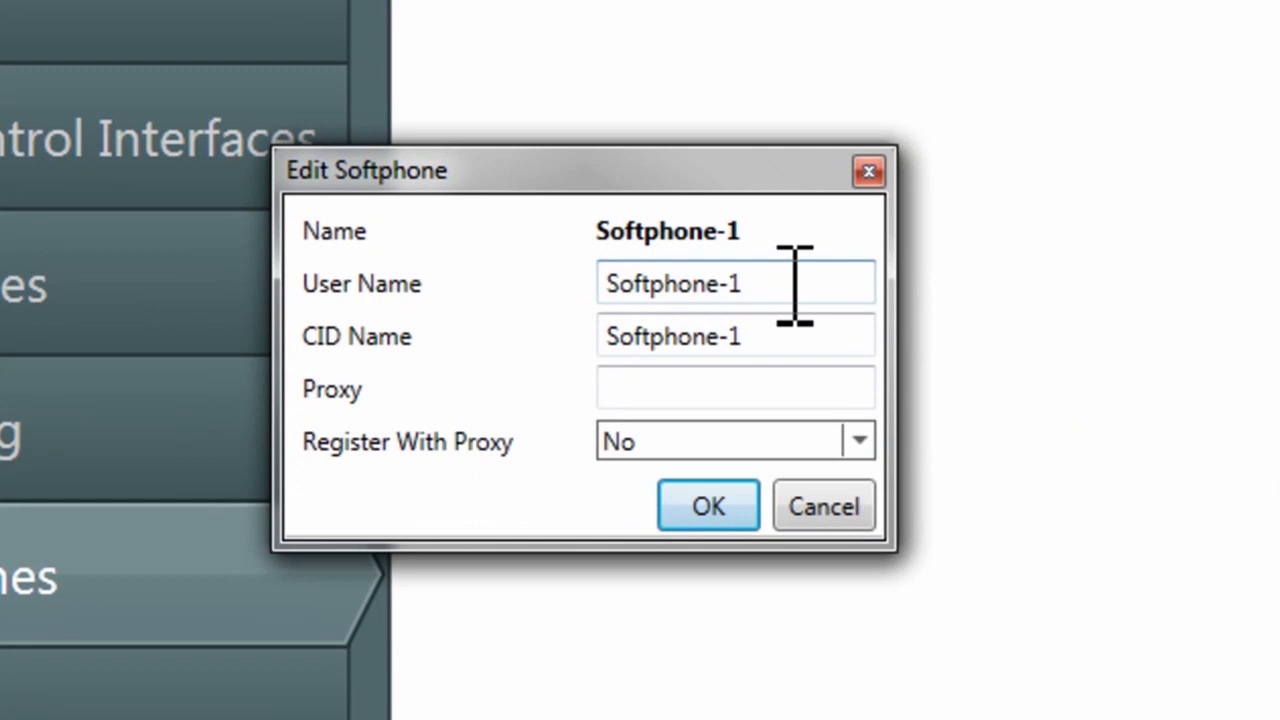
left_click(498, 393)
key("ctrl+a")
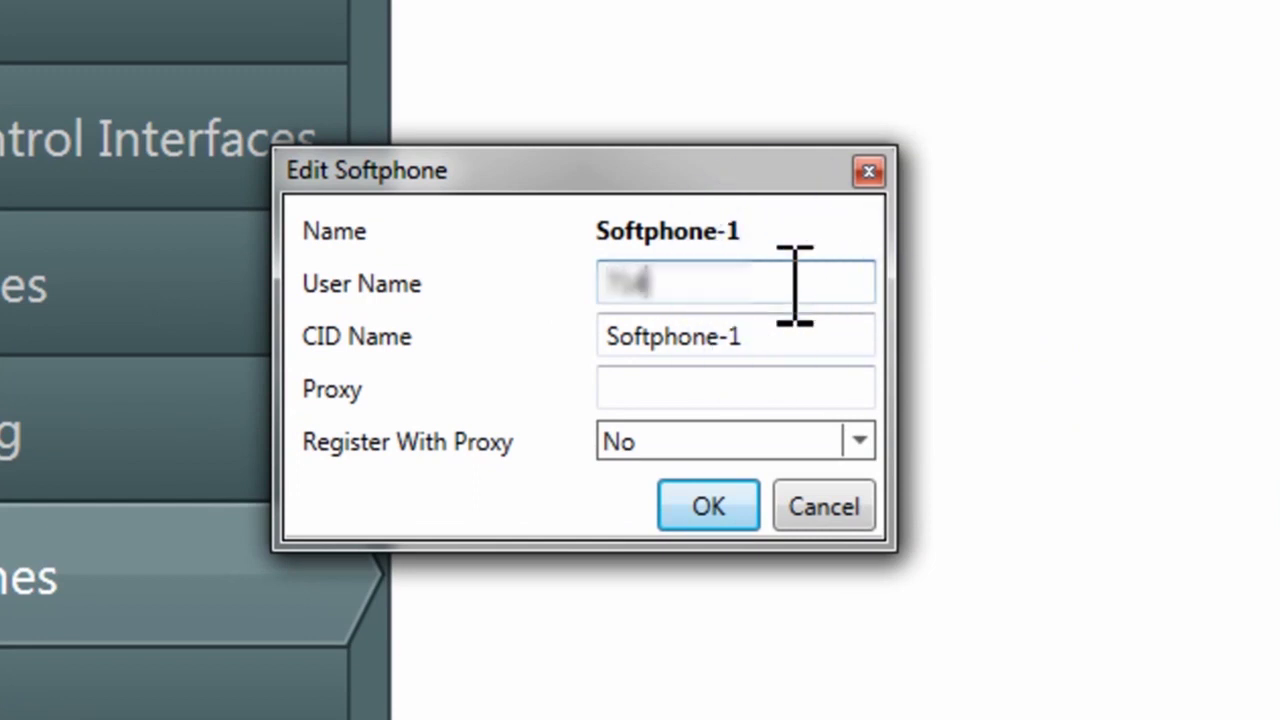
key("Tab")
key("Tab")
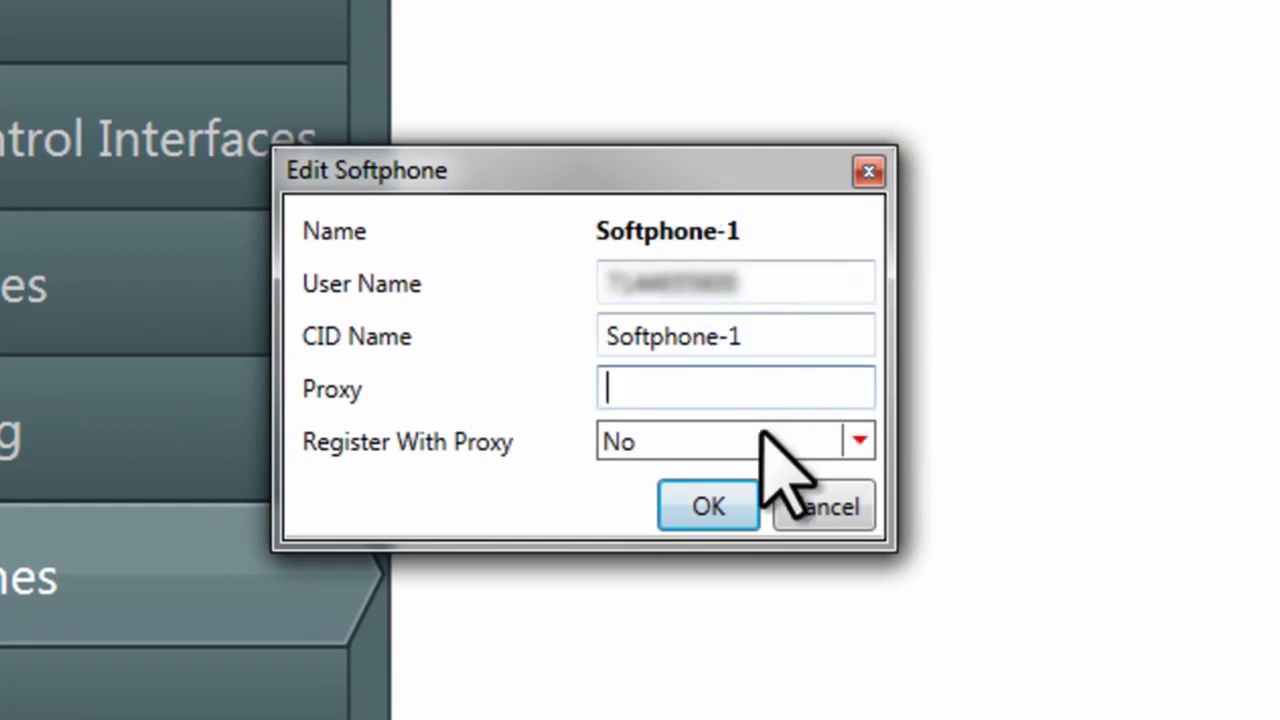
left_click(766, 440)
left_click(757, 480)
left_click(749, 388)
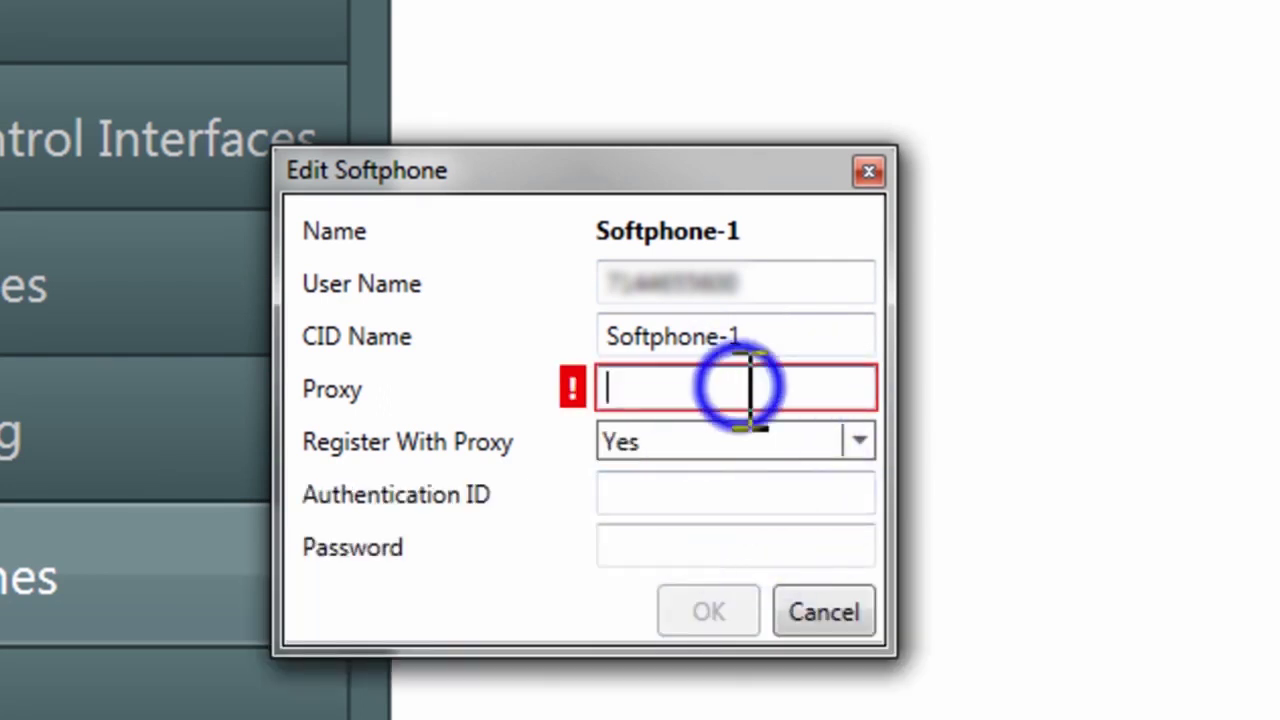
type("sip.voipwelcome.com")
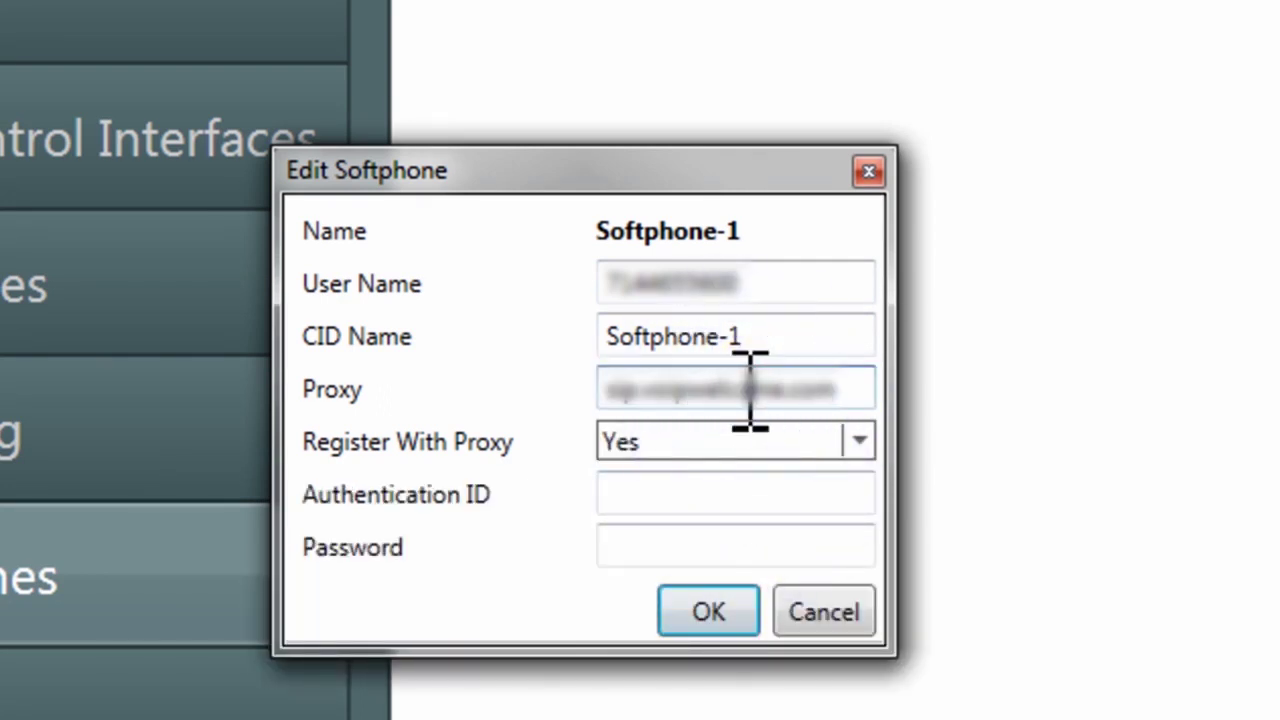
left_click(785, 488)
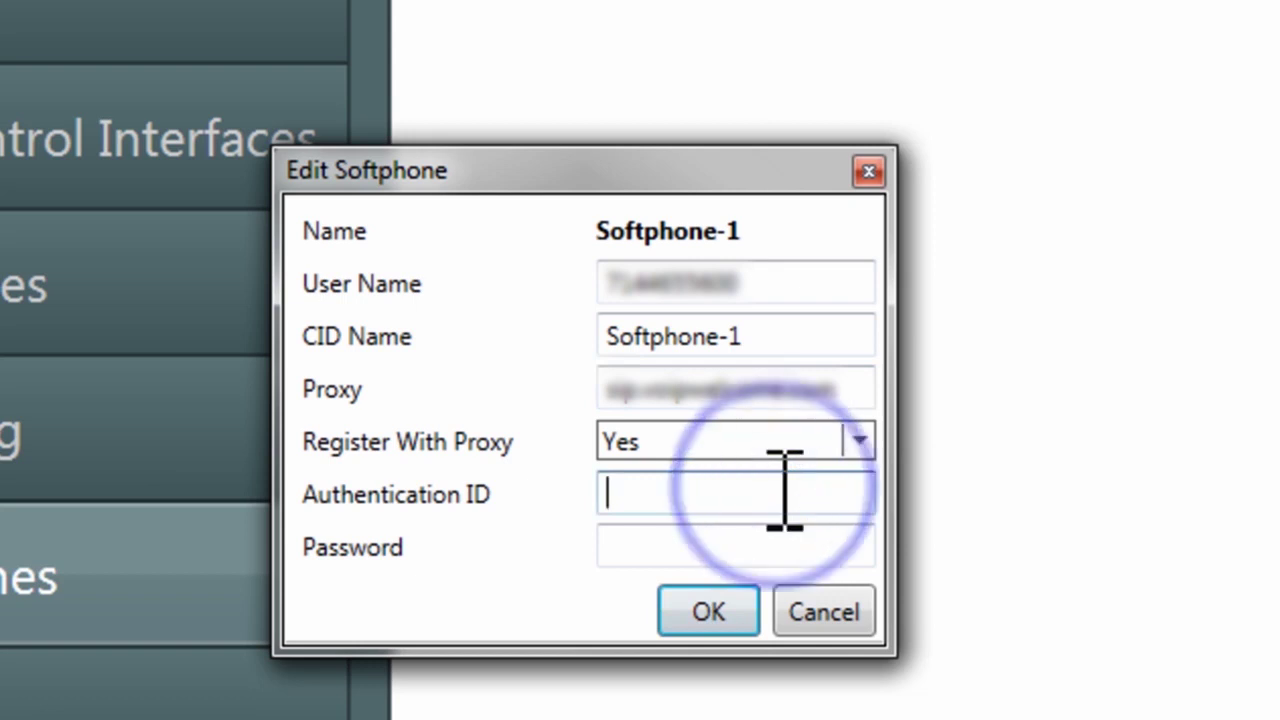
key("Tab")
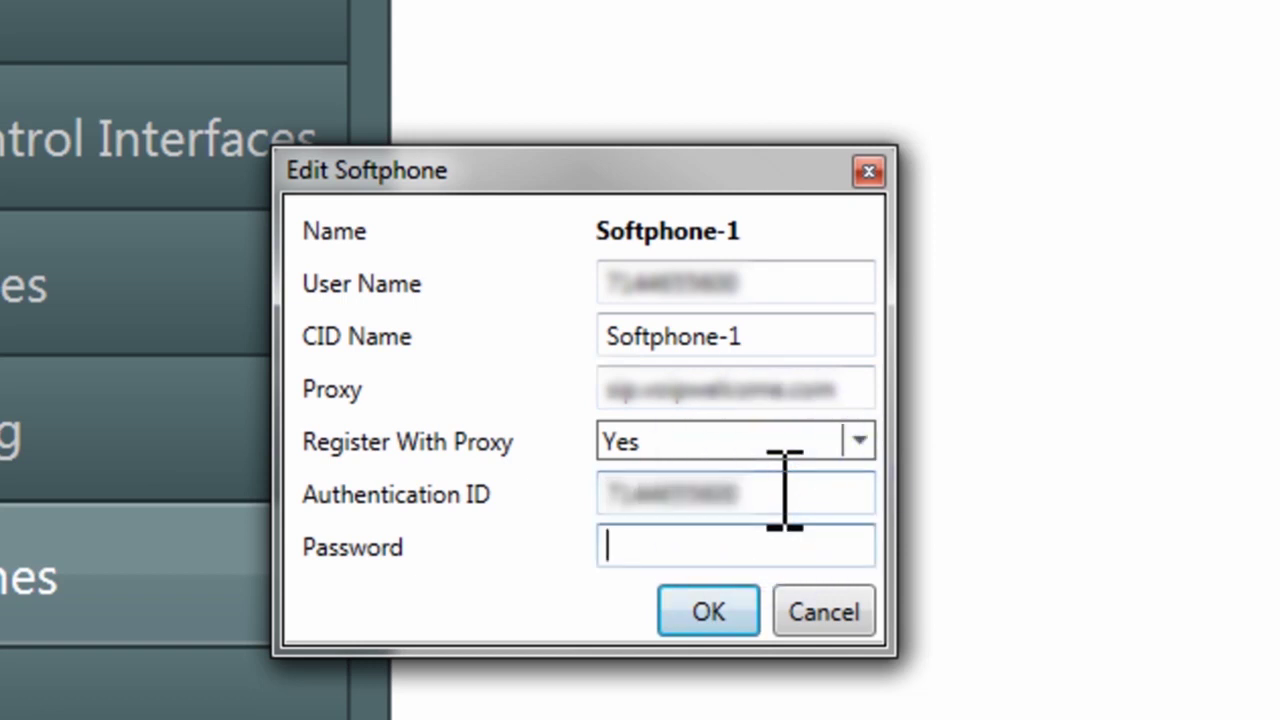
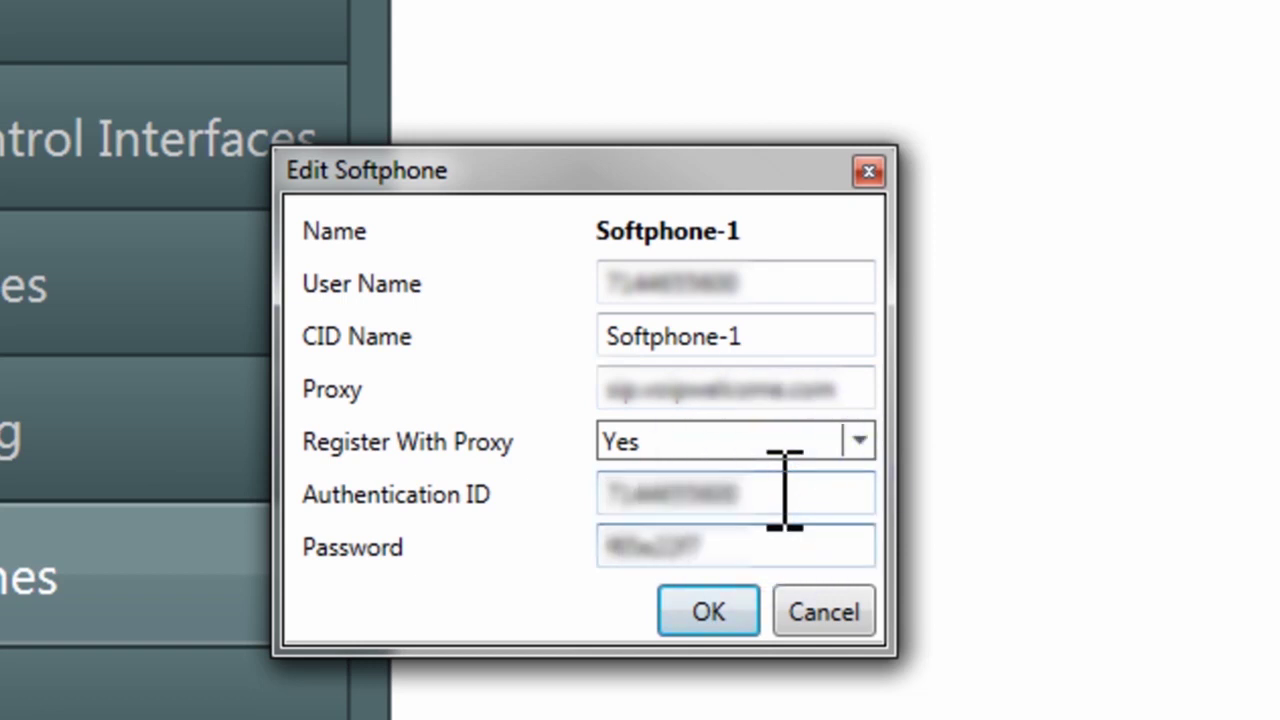
left_click(714, 598)
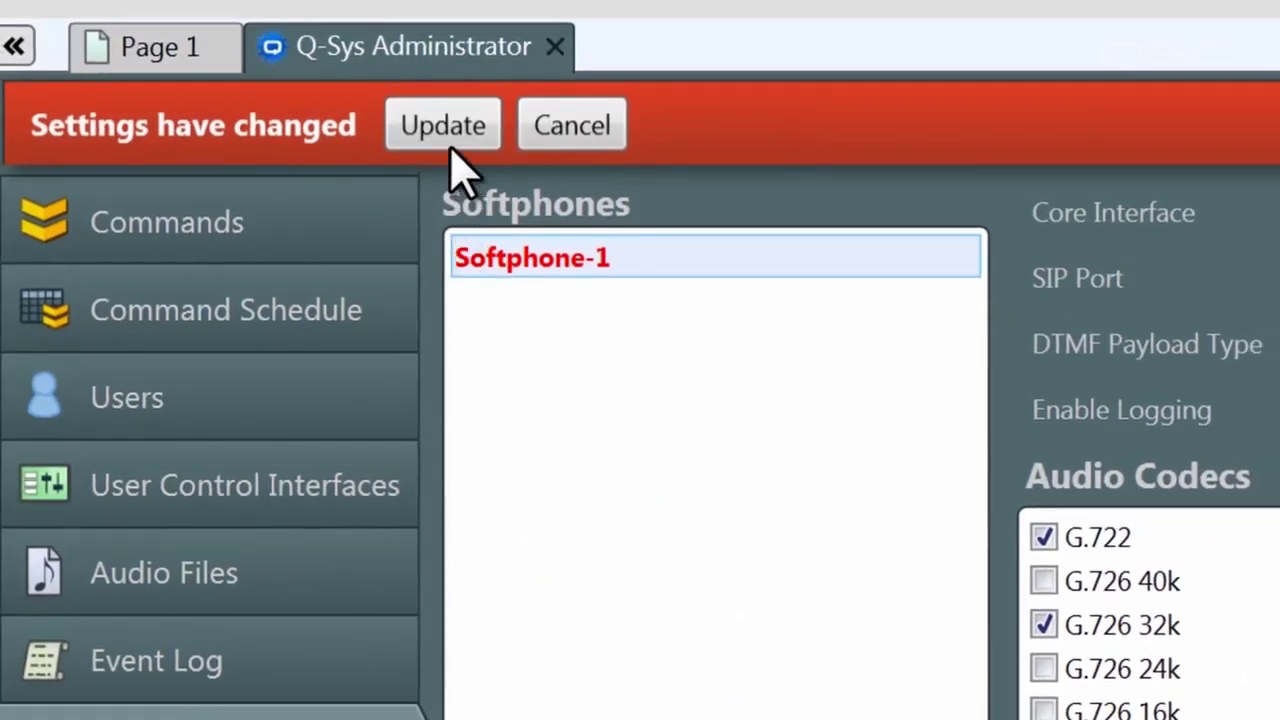
left_click(450, 140)
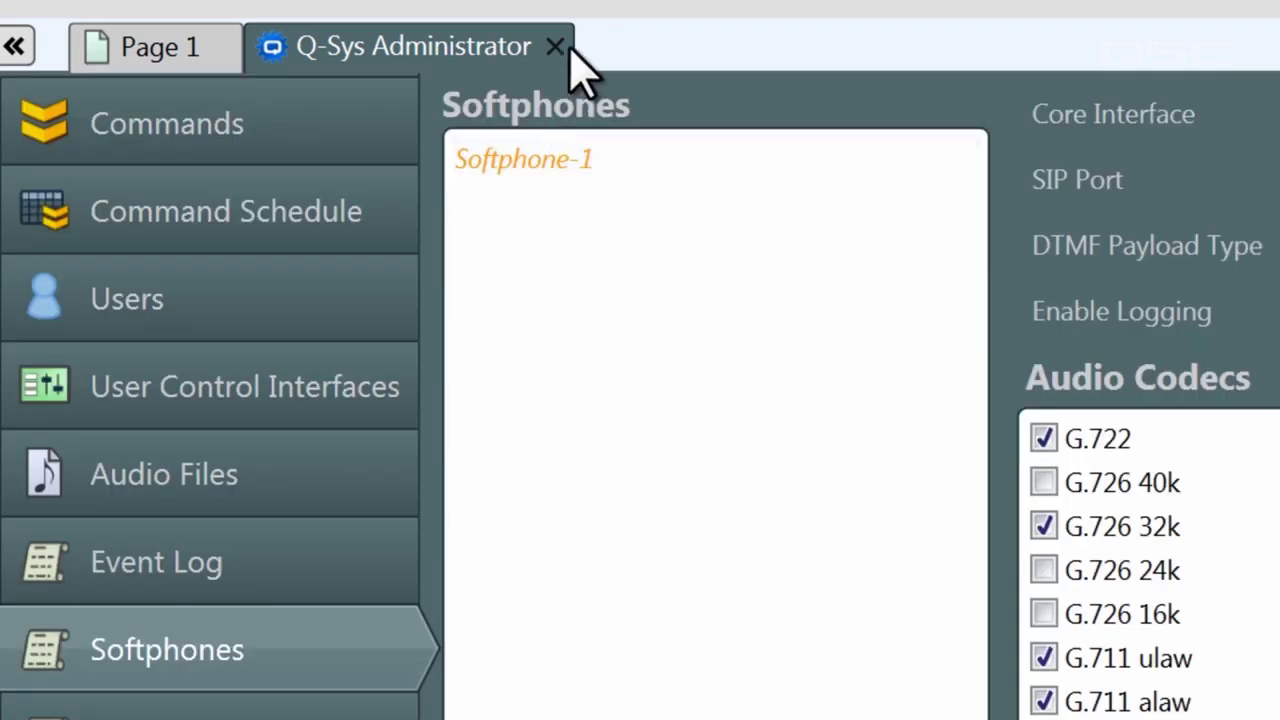
left_click(556, 47)
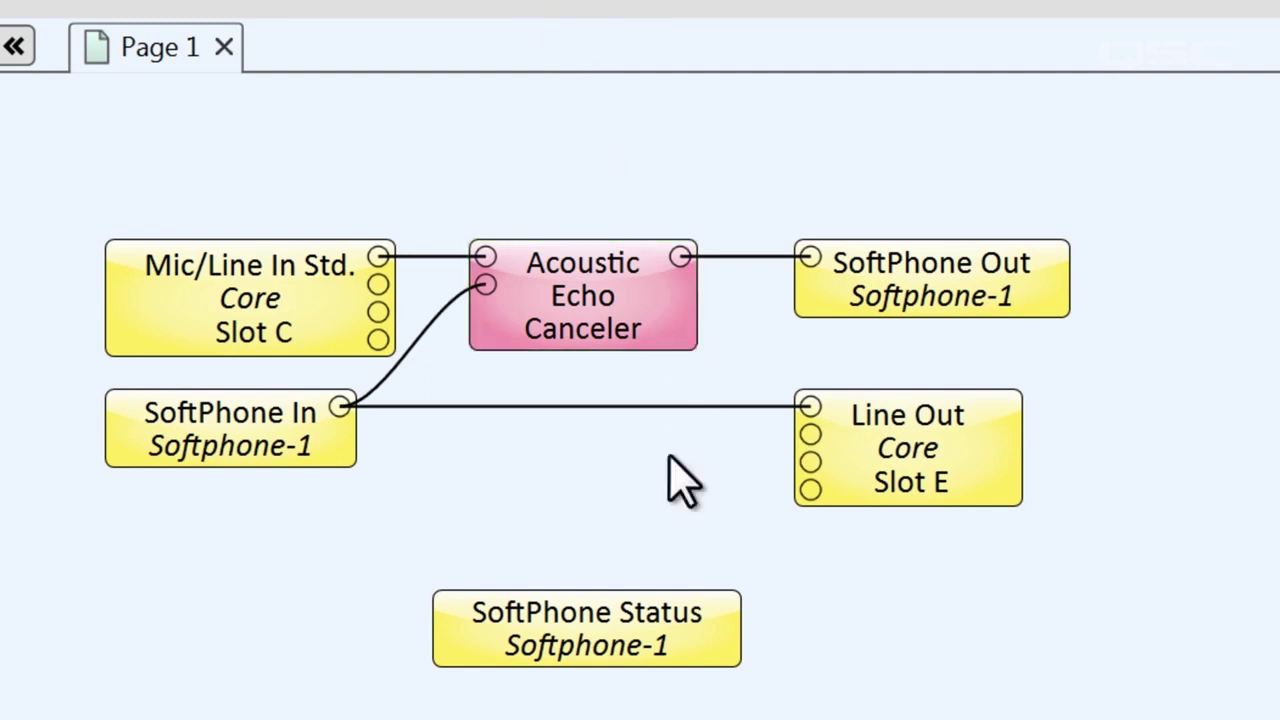
Step: Open Softphone-1's status panel and toggle Do Not Disturb on and back off
double_click(529, 634)
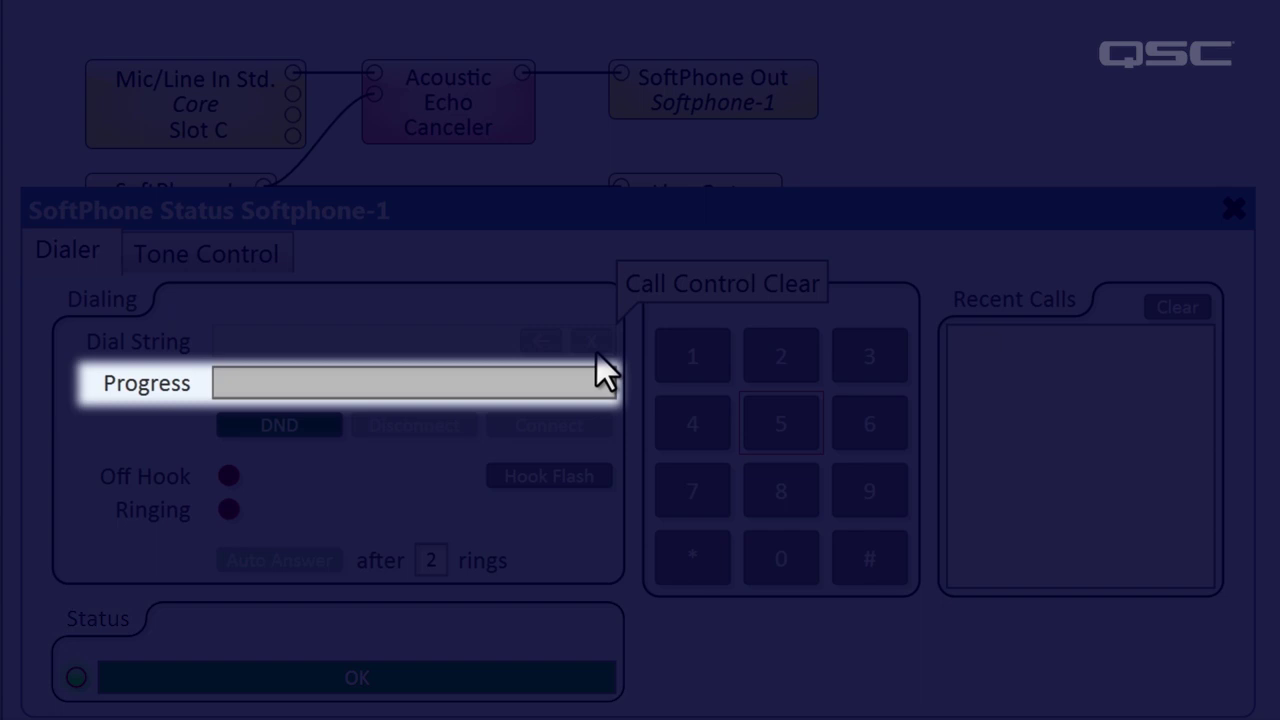
left_click(335, 430)
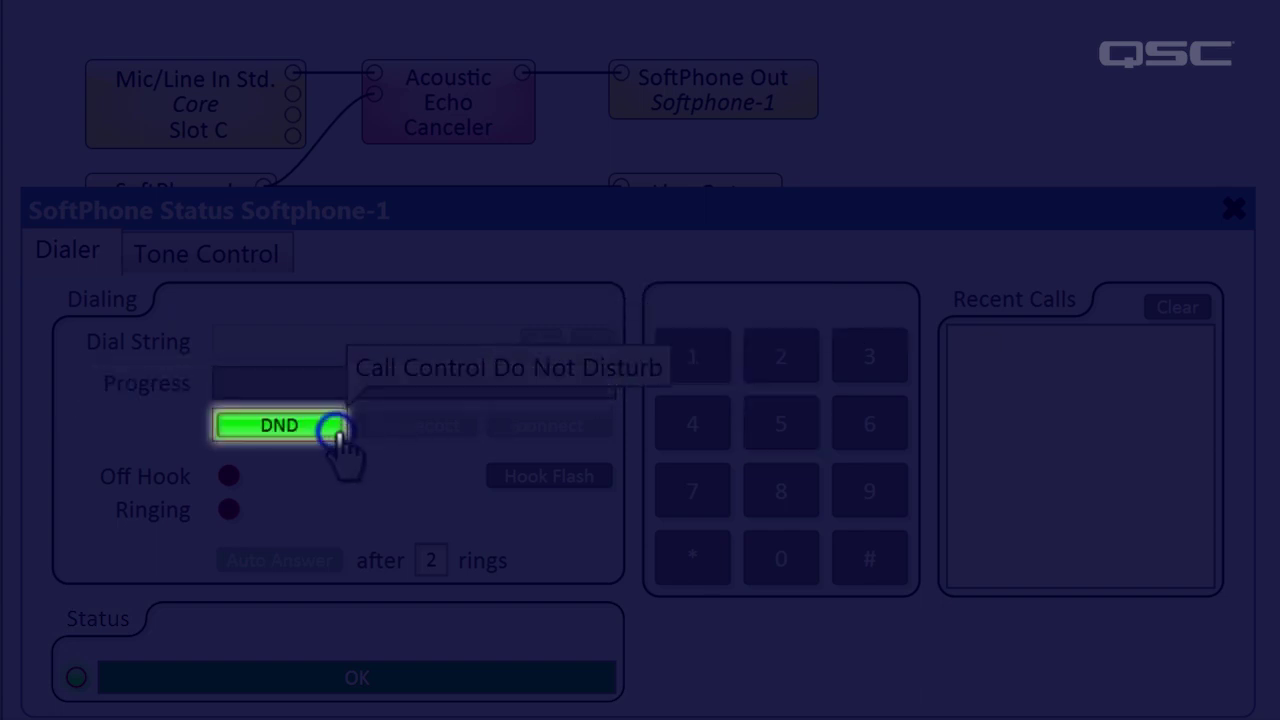
left_click(336, 430)
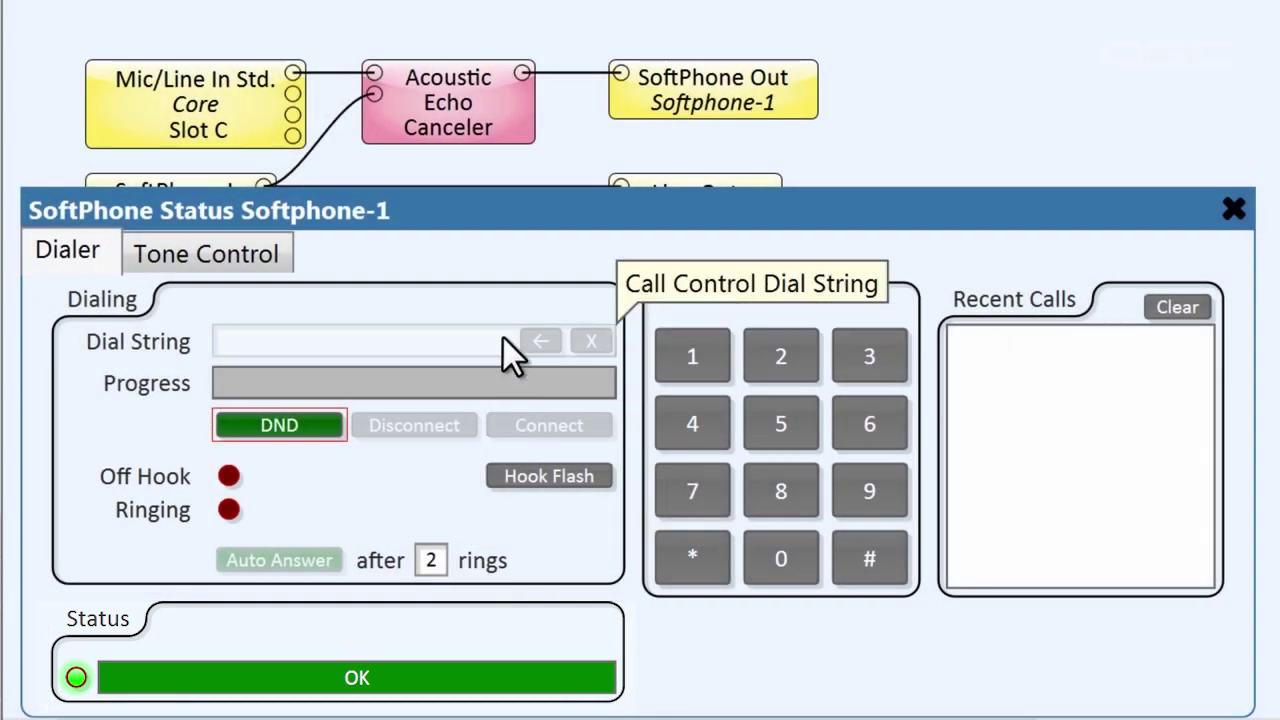
left_click(503, 340)
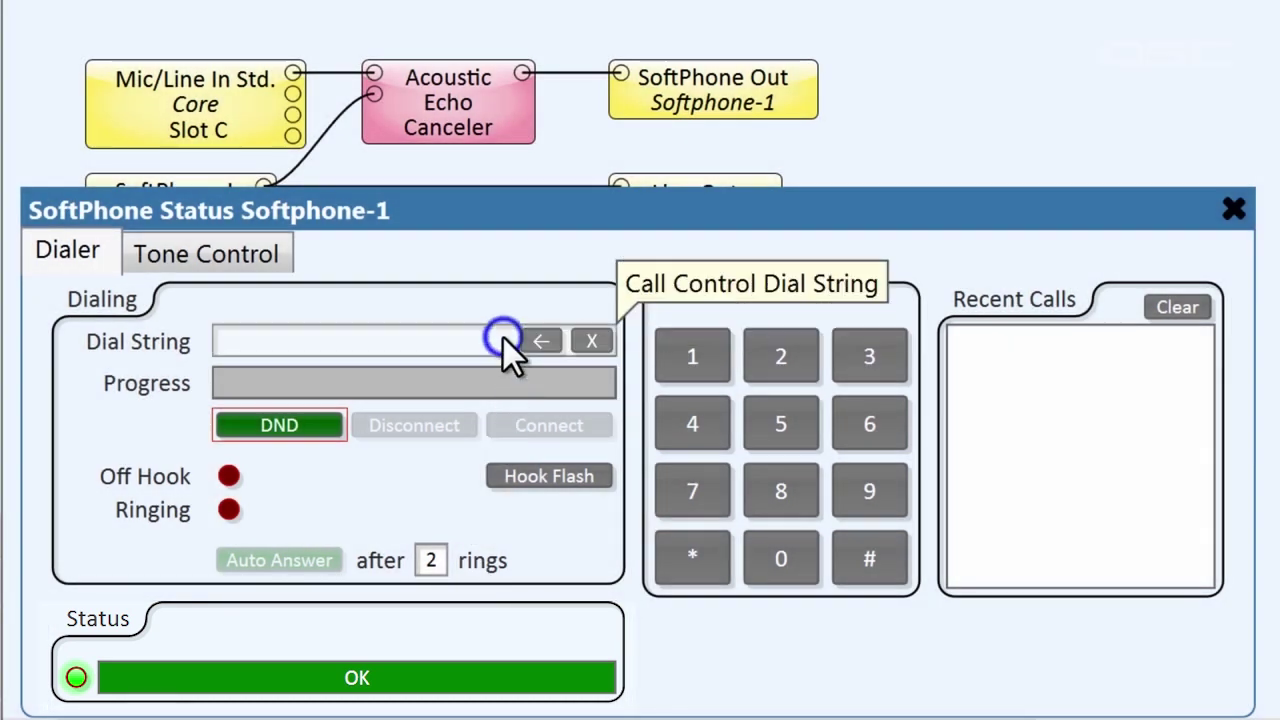
type("5551234567")
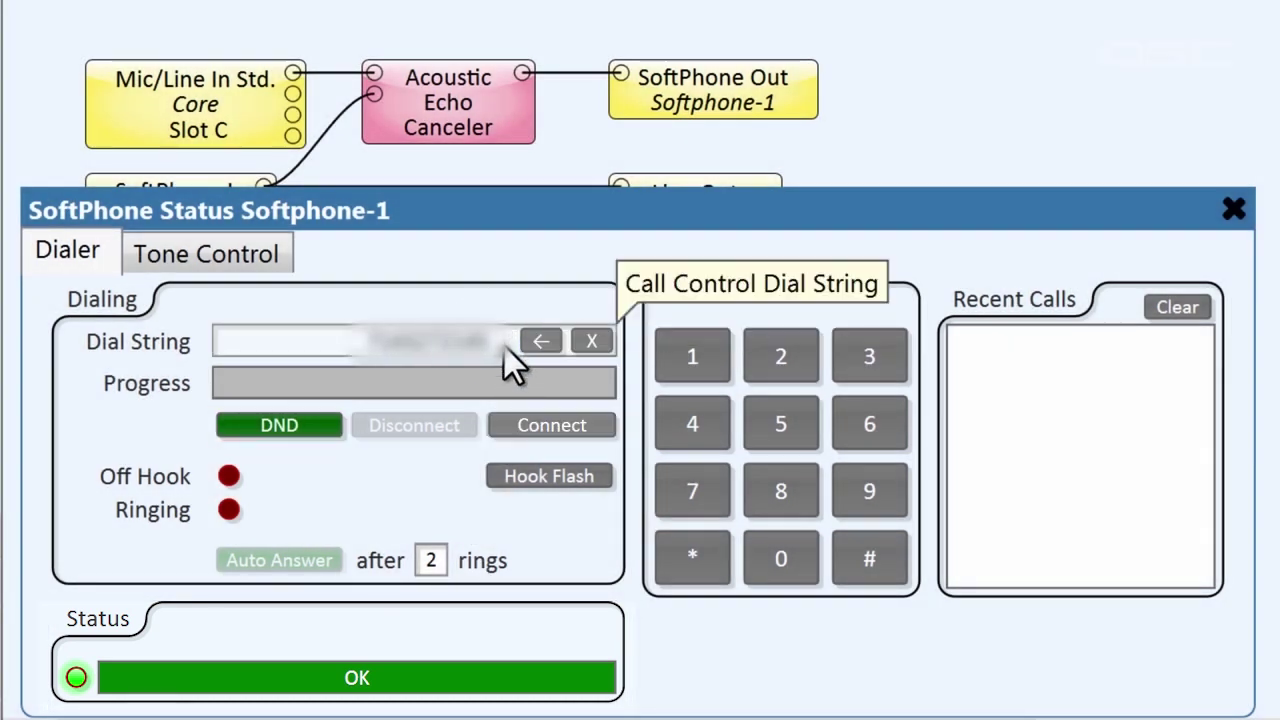
left_click(502, 425)
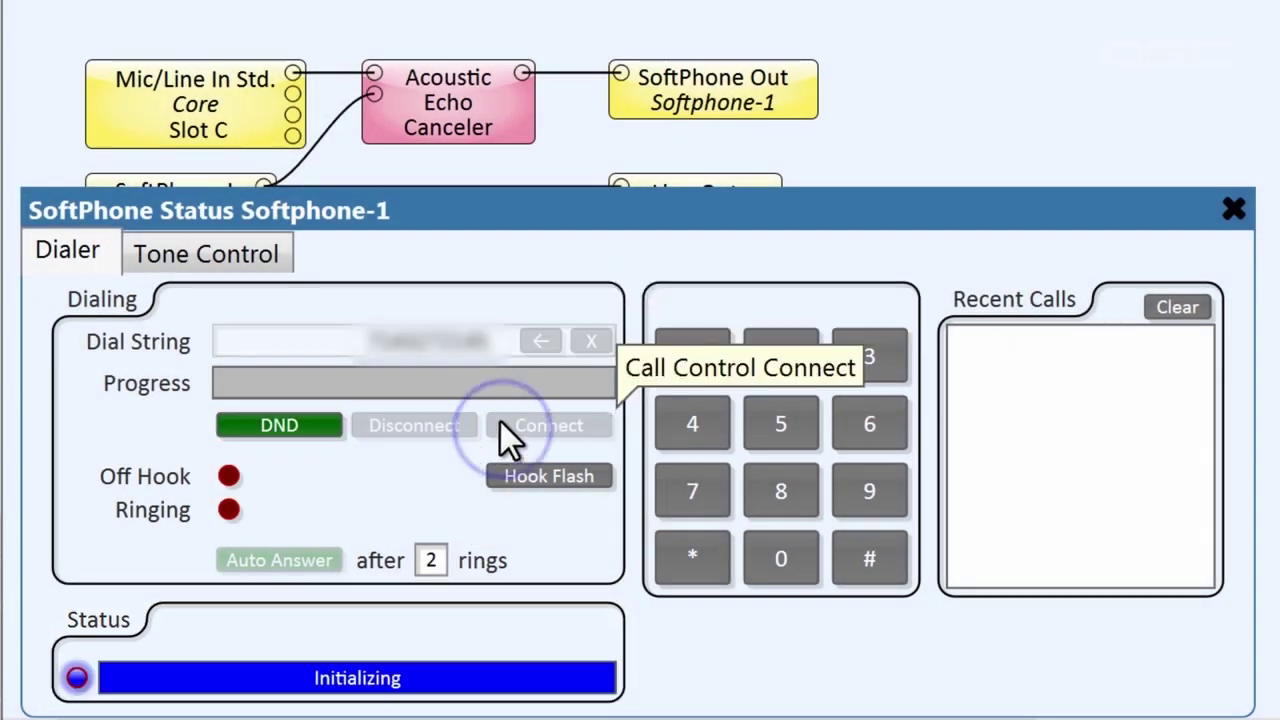
left_click(1236, 212)
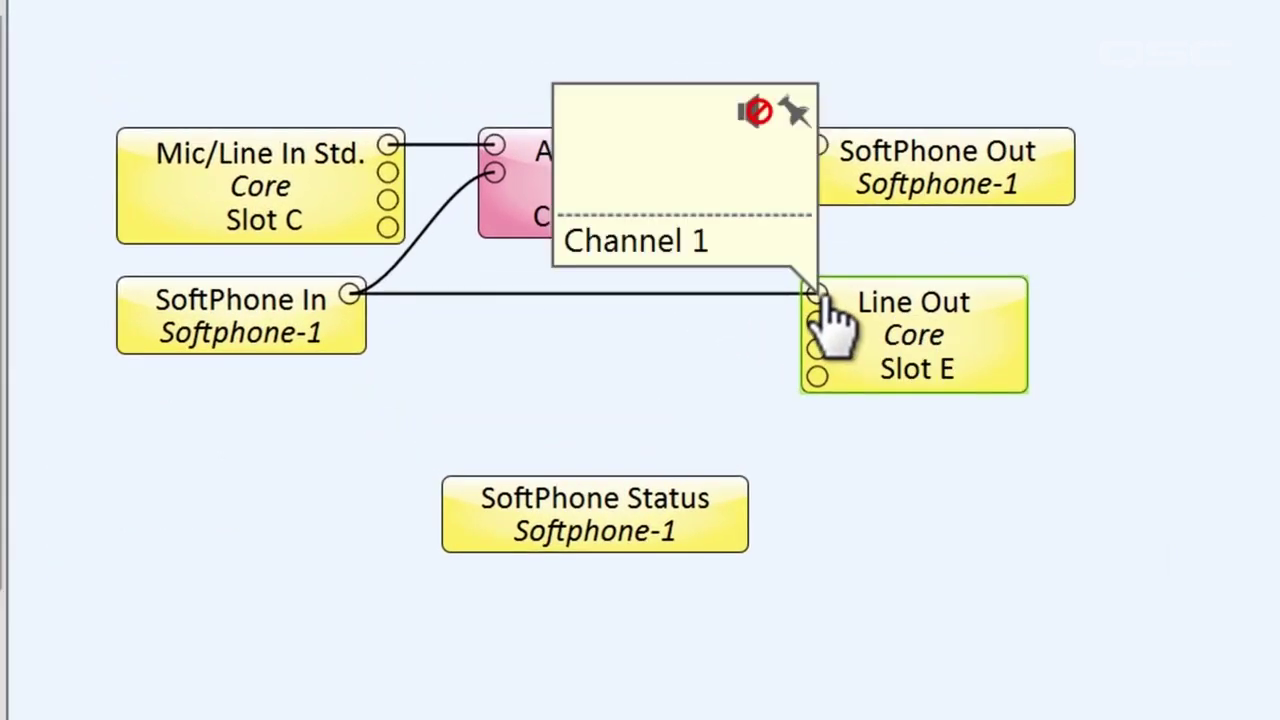
left_click(758, 112)
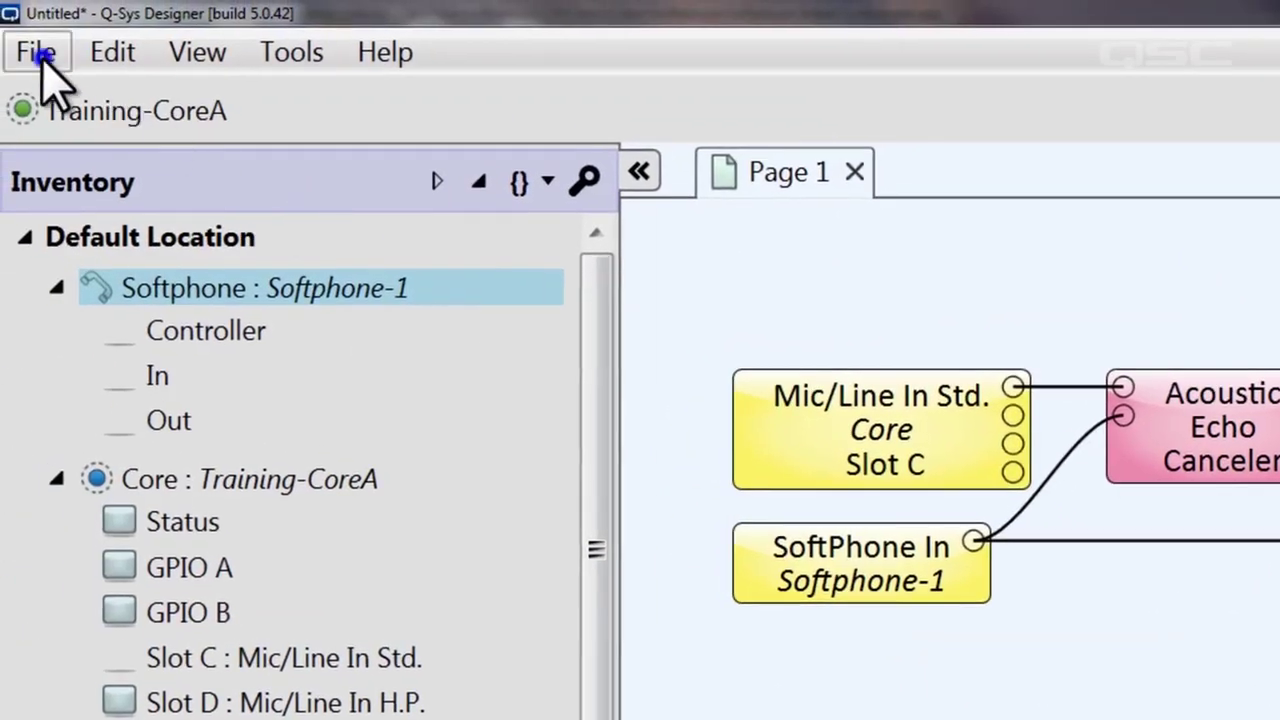
left_click(38, 54)
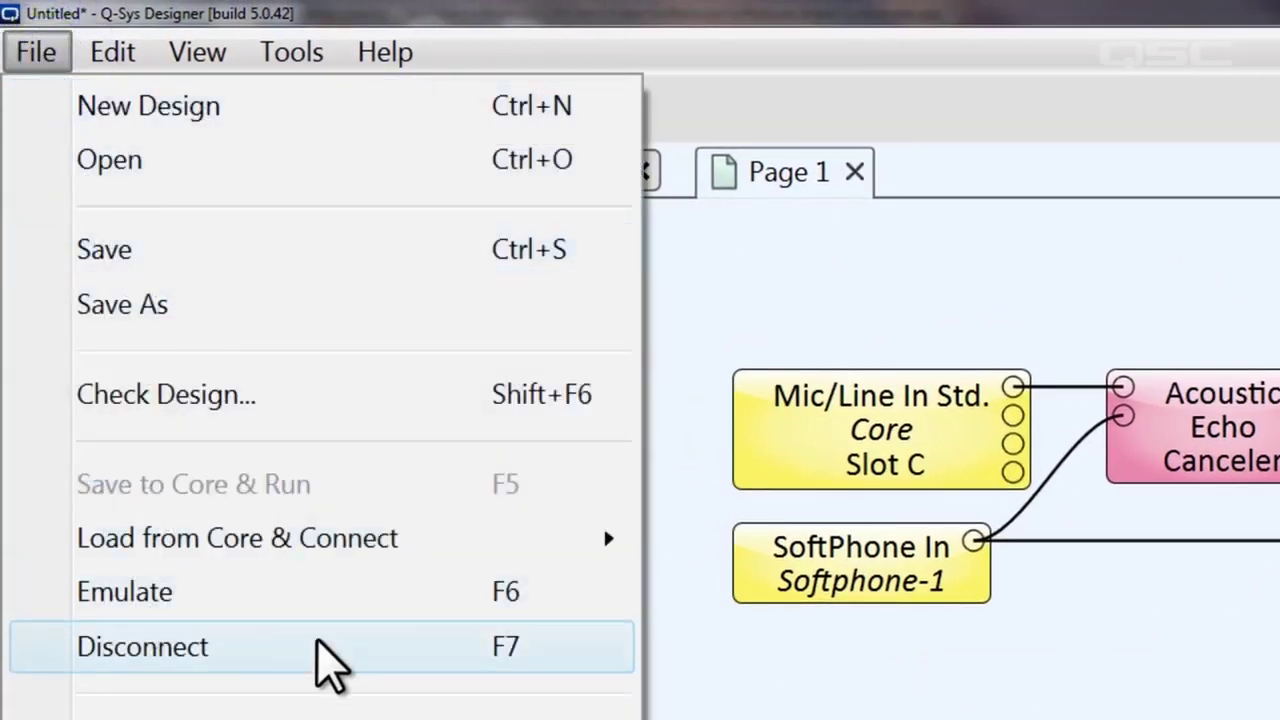
Step: Go offline, insert an Automatic Gain Control after SoftPhone In, and browse the equalizers
left_click(326, 650)
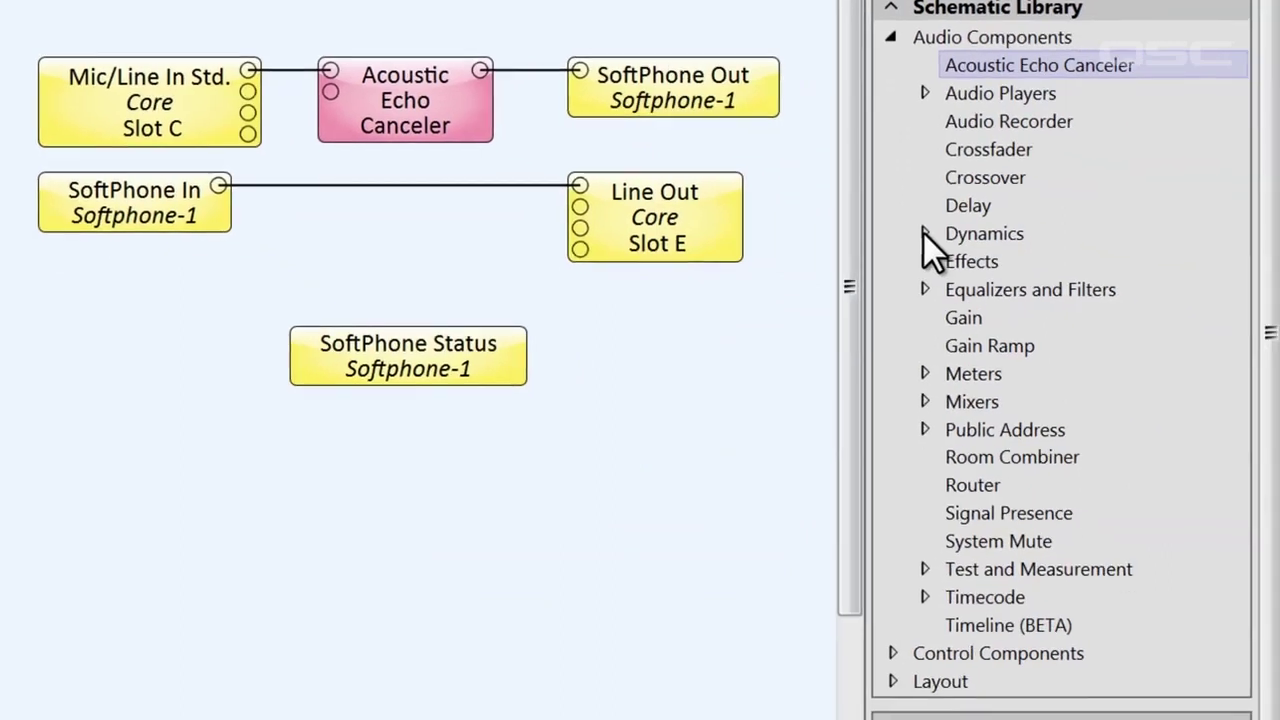
left_click(924, 234)
left_click_drag(1008, 260, 255, 180)
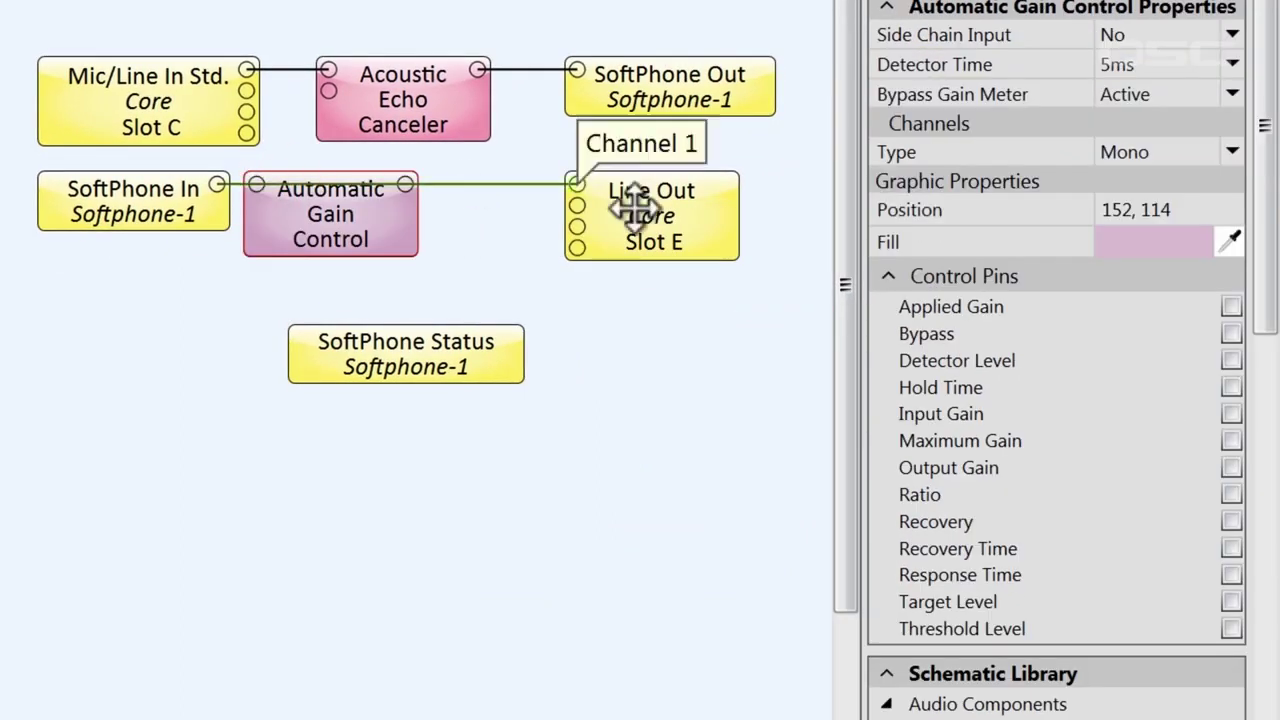
left_click_drag(1262, 280, 1268, 605)
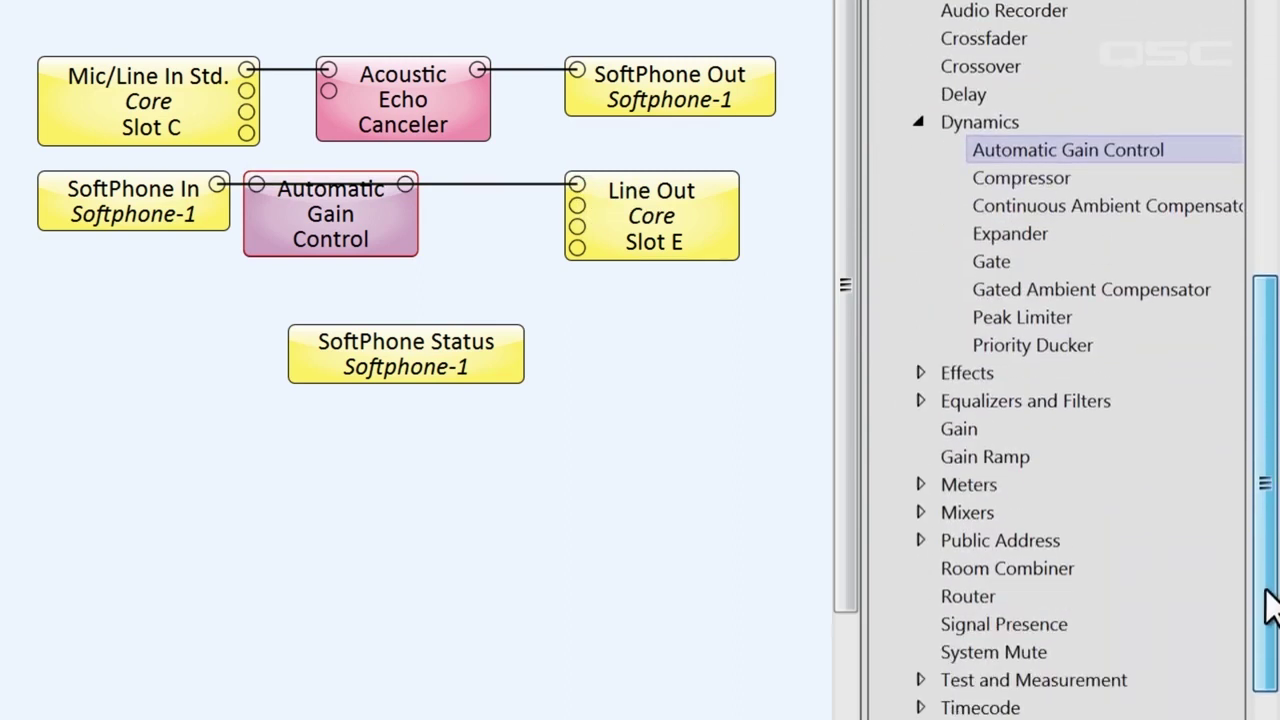
left_click(919, 400)
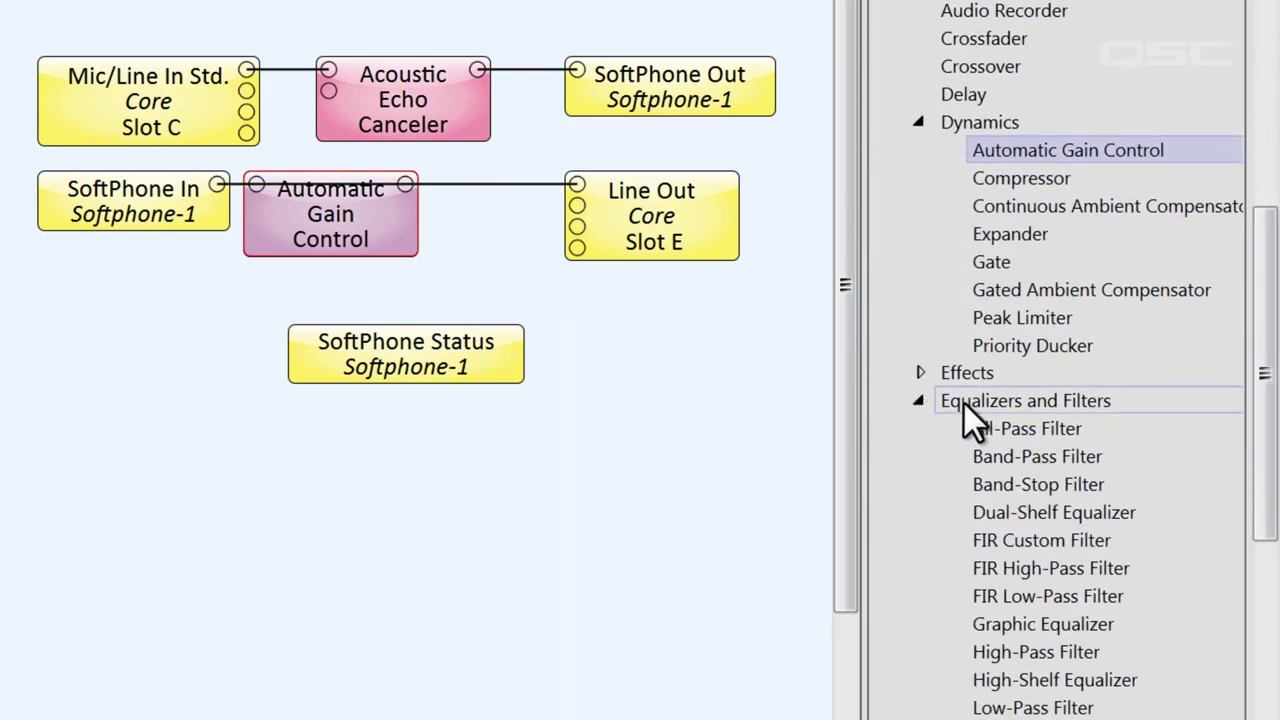
scroll(1260, 465, "down", 5)
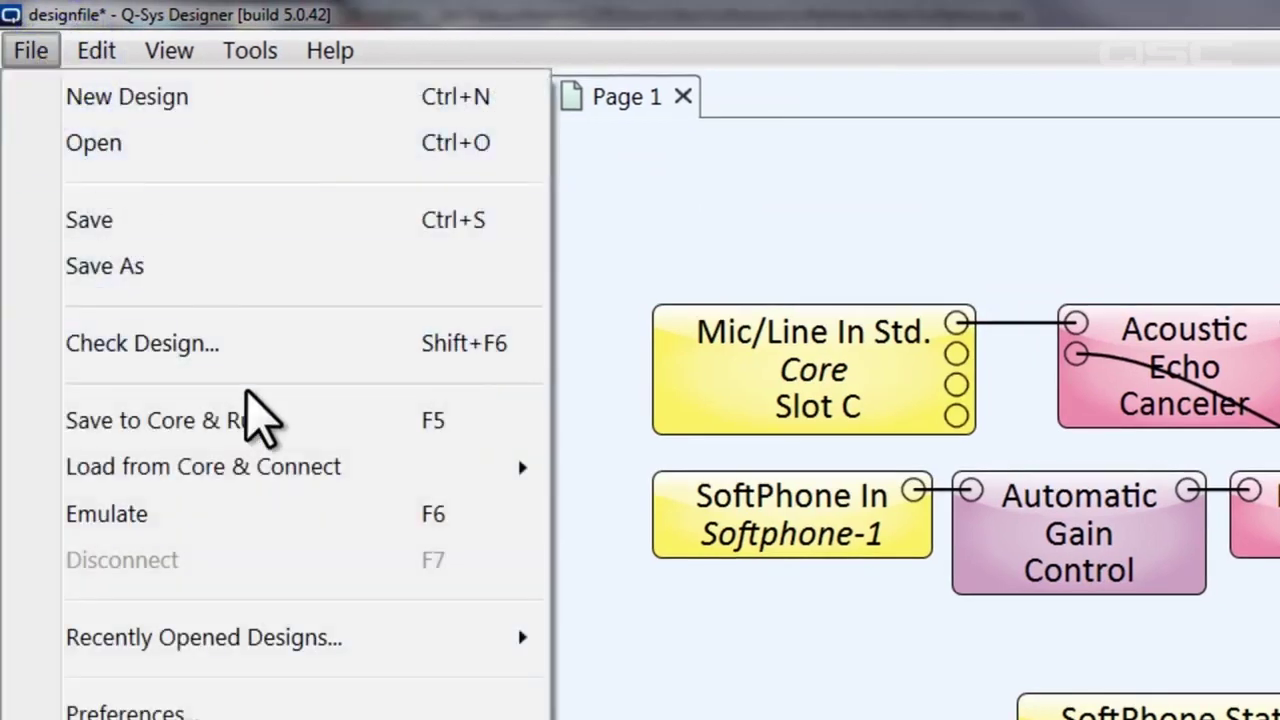
Step: Save and run the design on the Core and open the softphone's Tone Control settings
left_click(262, 428)
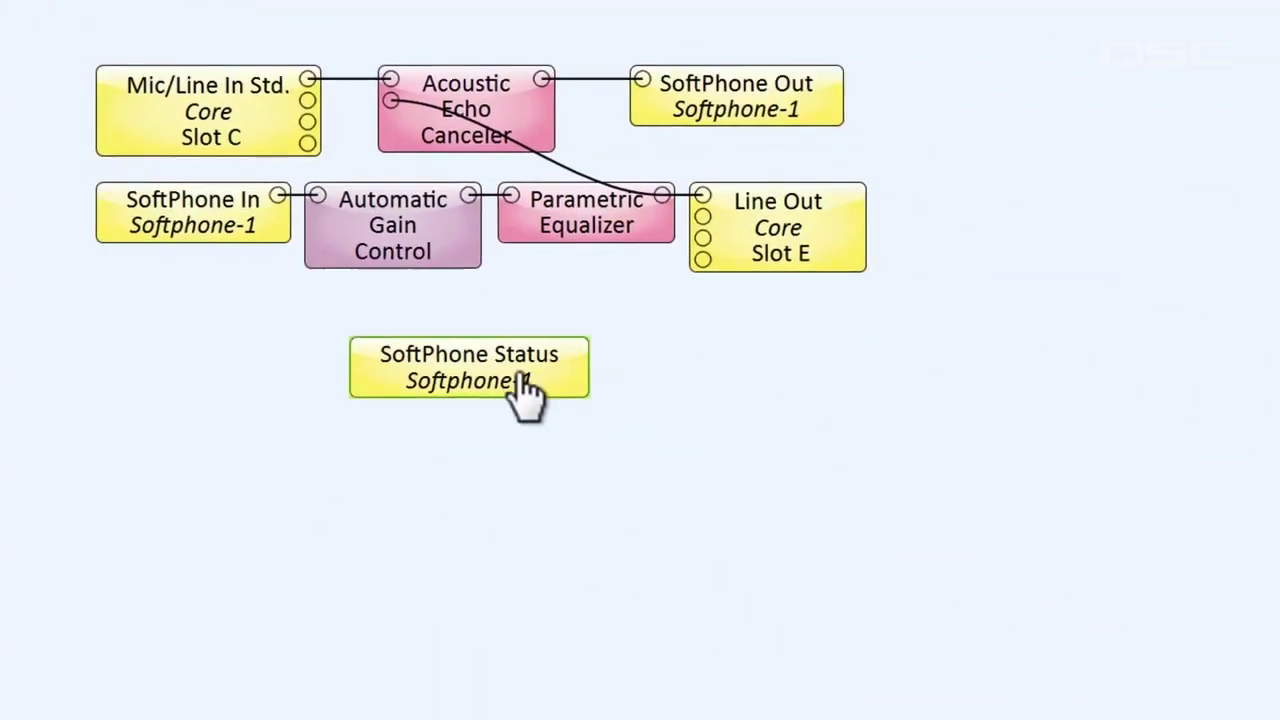
double_click(1150, 708)
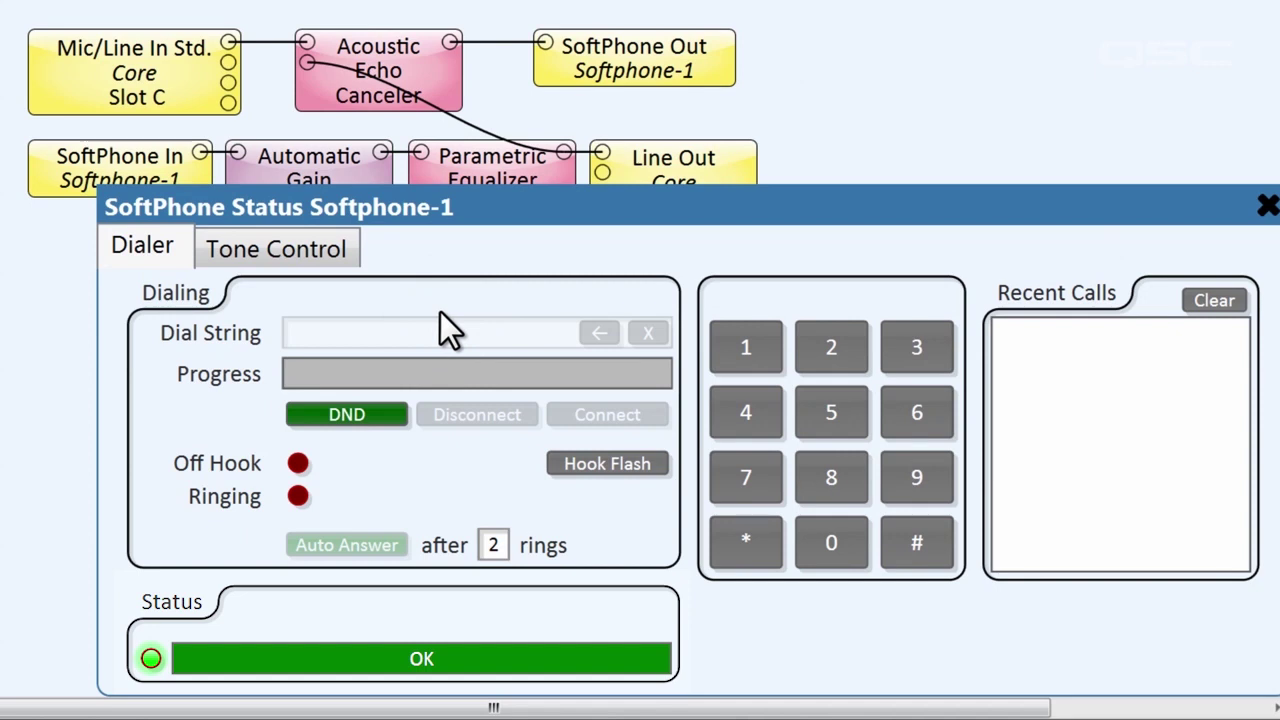
left_click(318, 275)
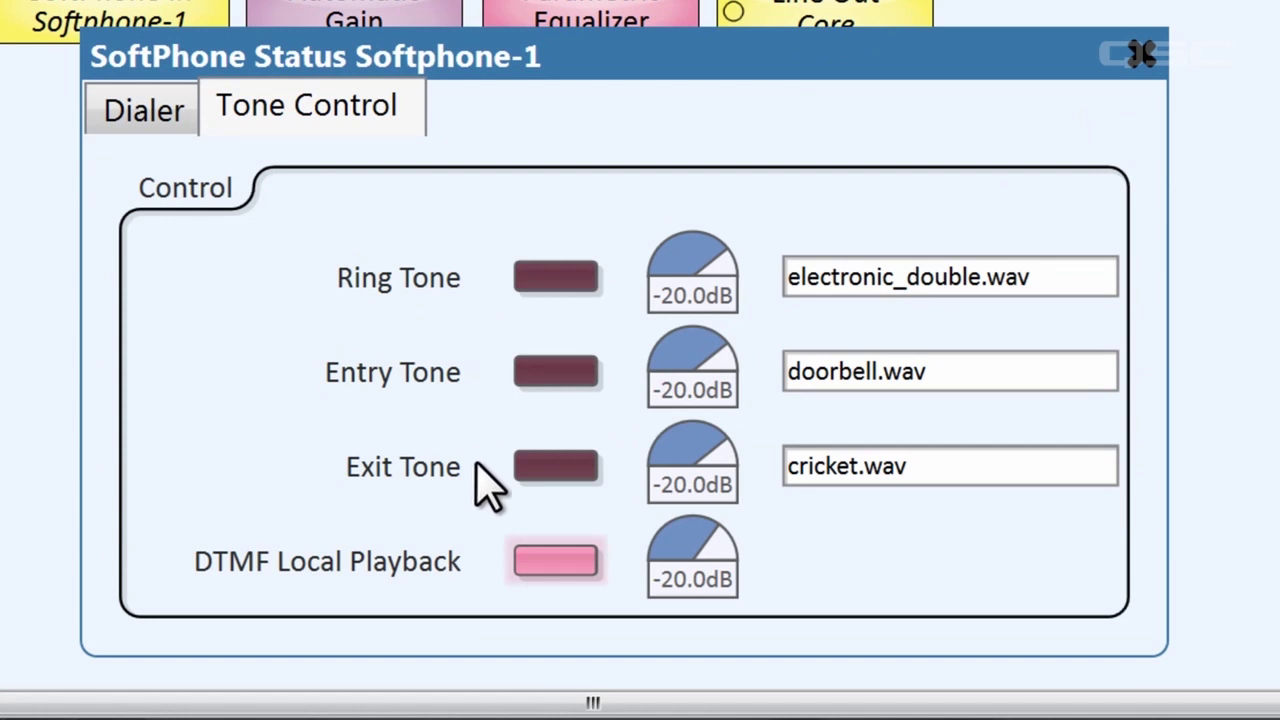
Step: Enable ring, entry and exit tones, ring level -19.6dB, with cricket.wav as the ring tone
left_click(562, 282)
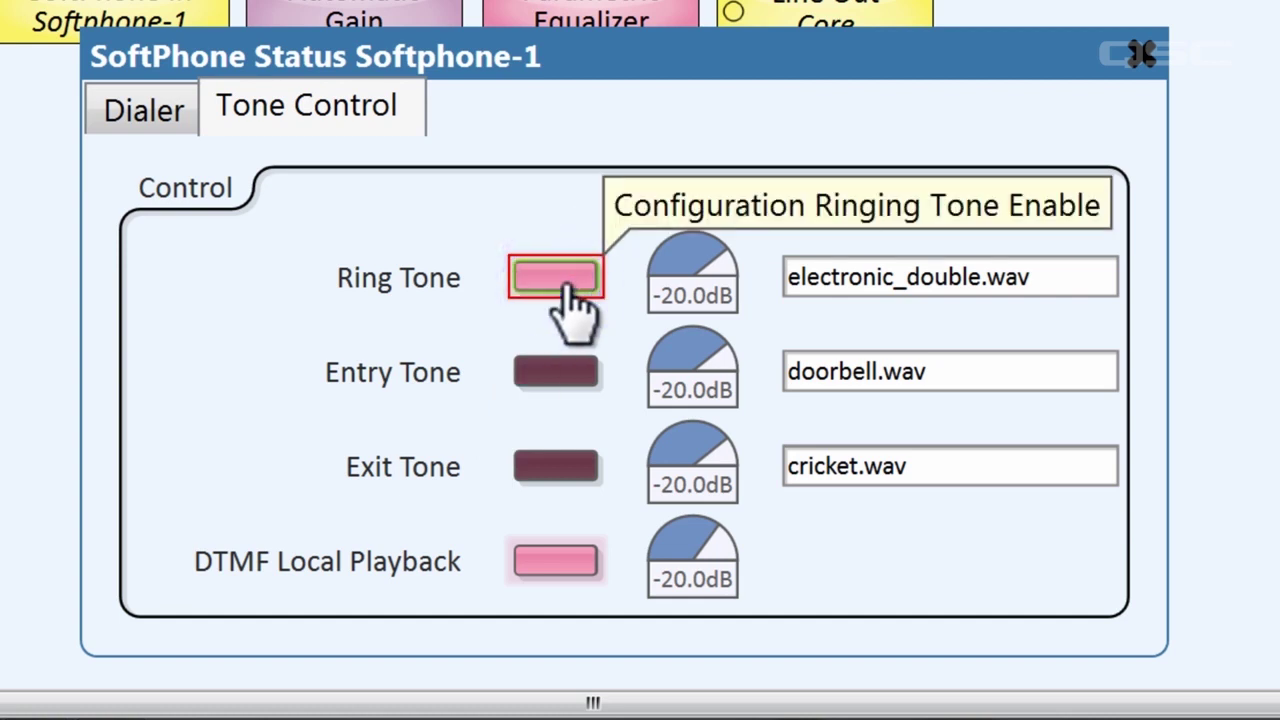
left_click(554, 370)
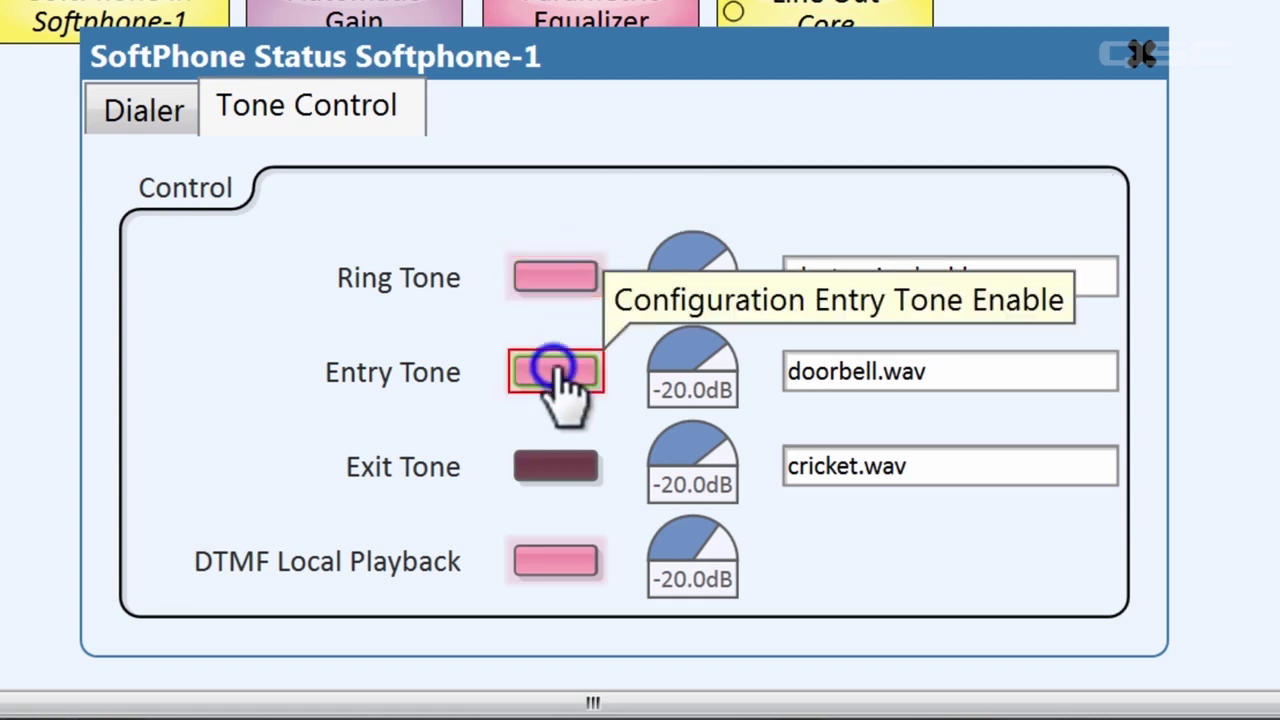
left_click(575, 478)
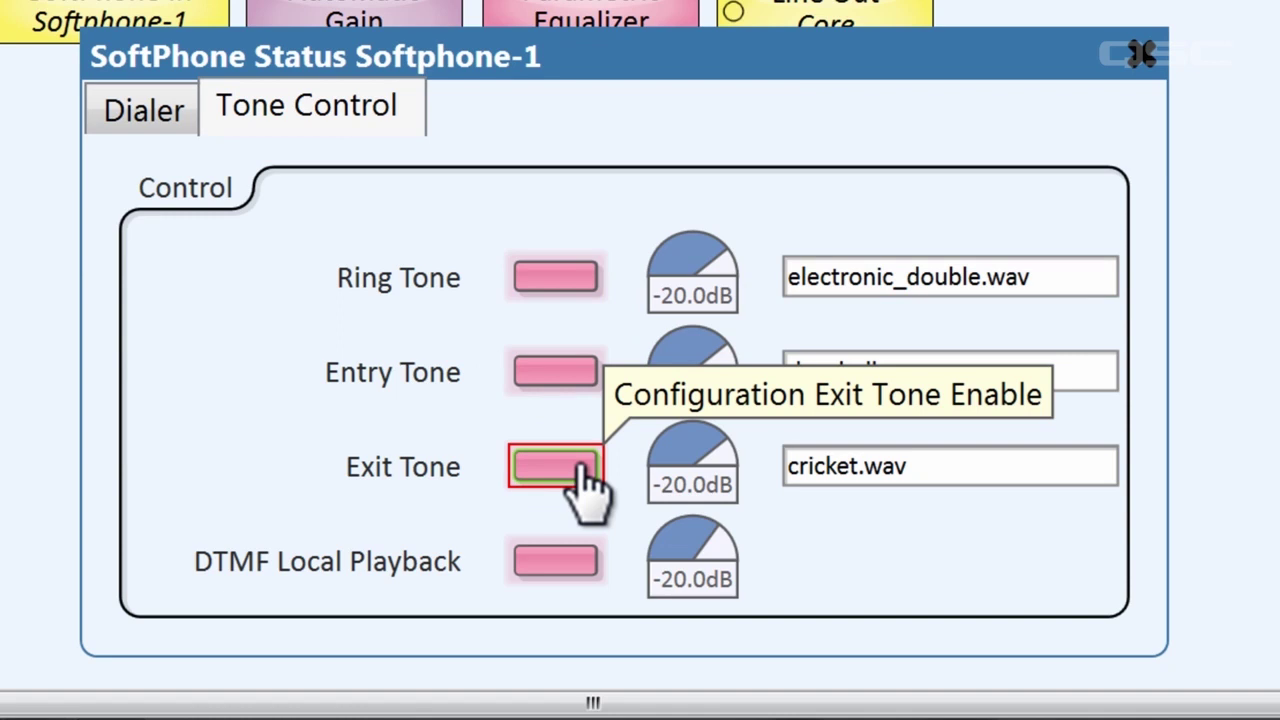
mouse_move(694, 277)
left_mouse_down()
mouse_move(650, 285)
mouse_move(680, 280)
left_mouse_up()
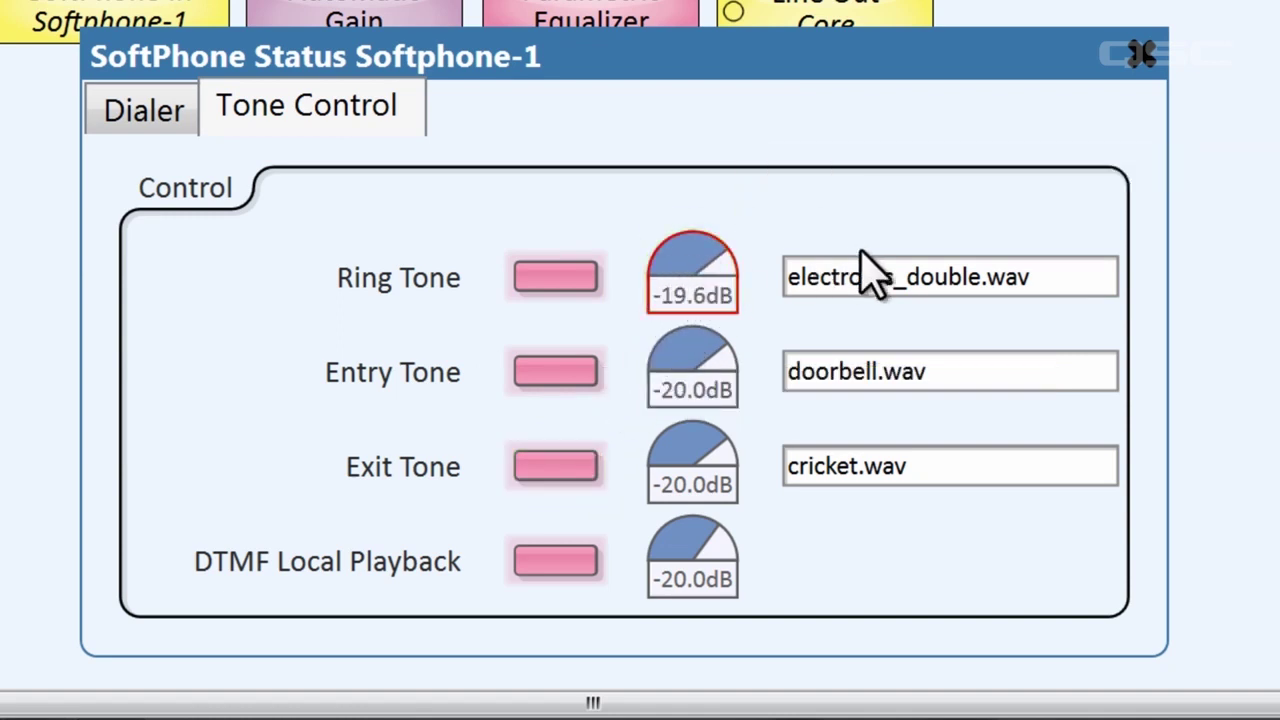
left_click(1022, 300)
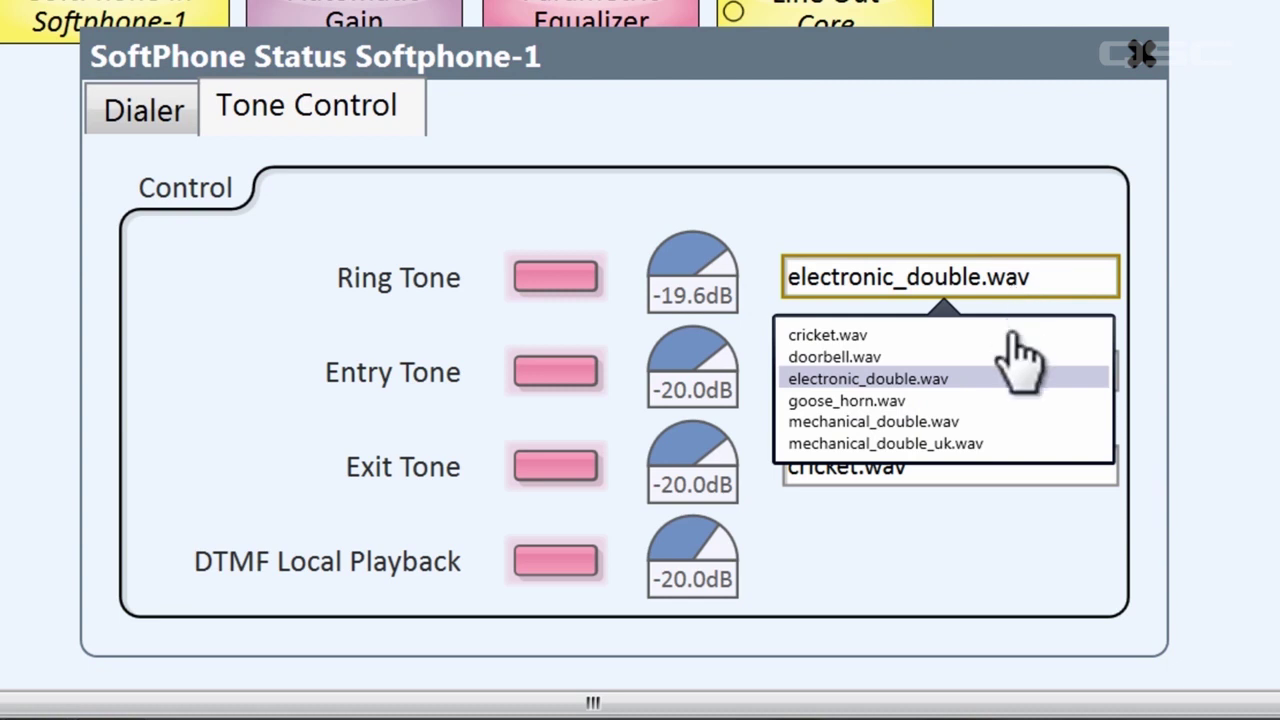
left_click(1001, 338)
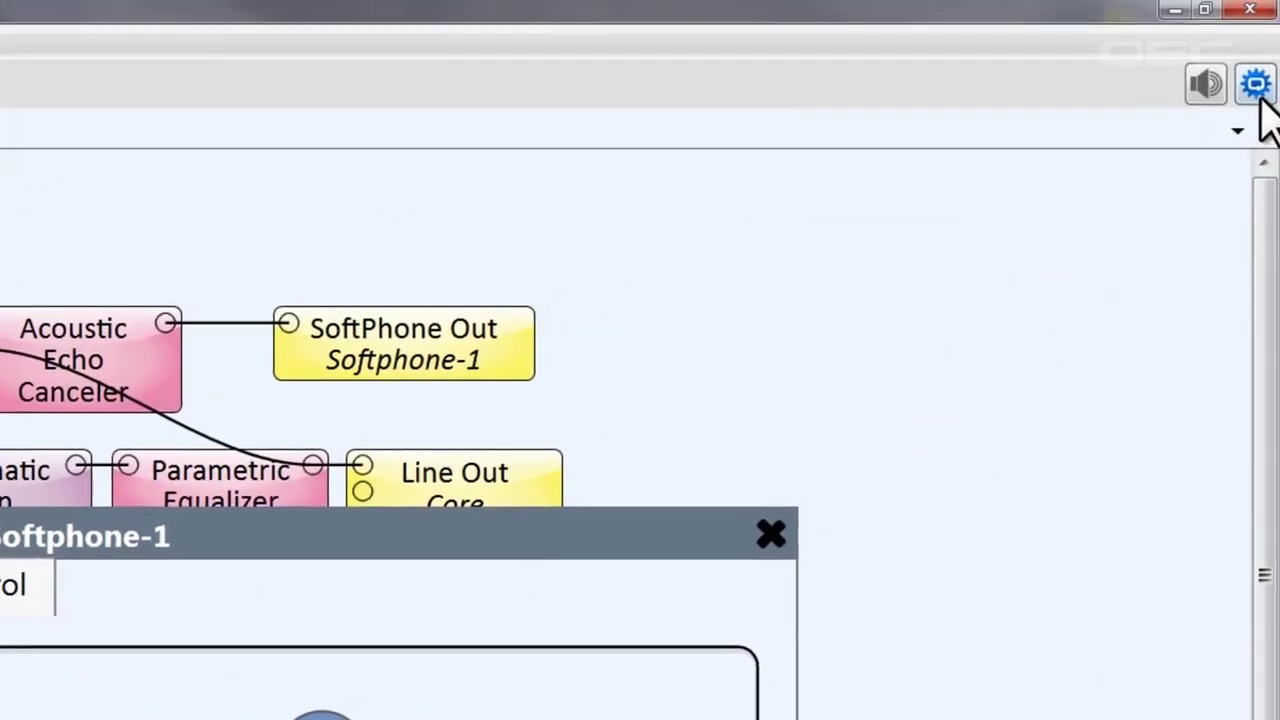
left_click(1257, 90)
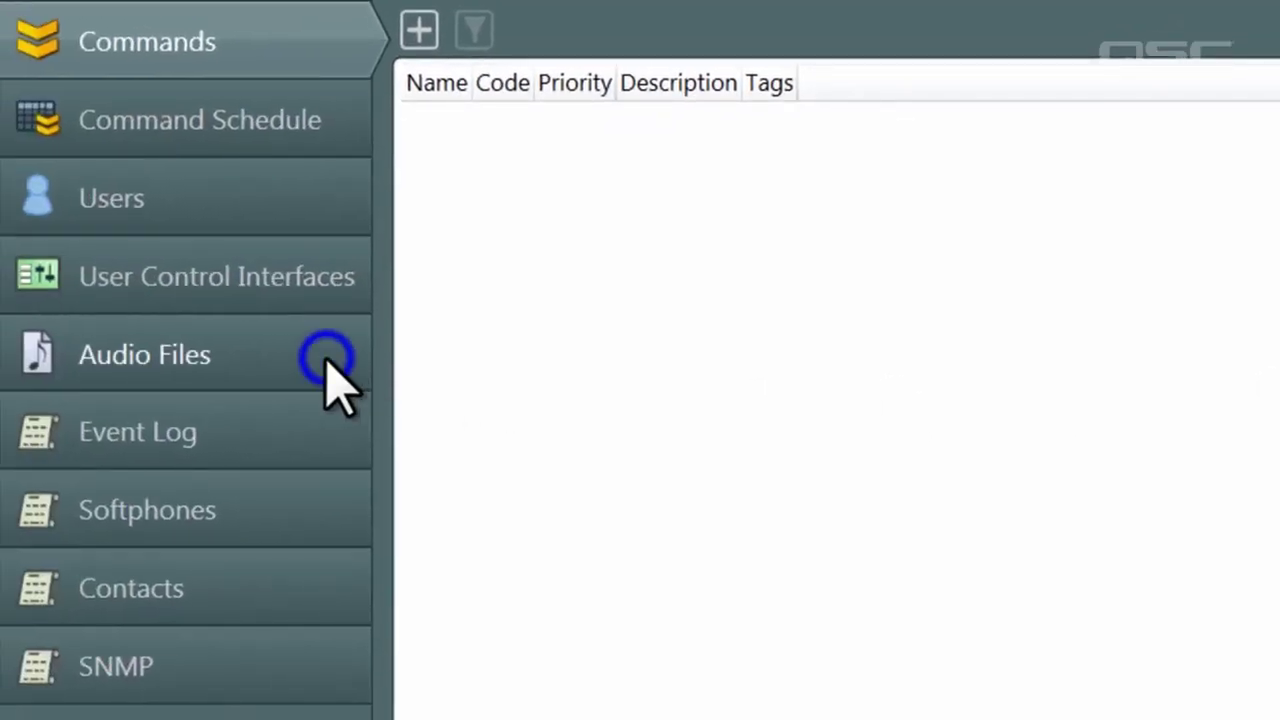
Step: Upload the Buzz Ringer Multiple sound into the Core's Ringtones audio folder
left_click(326, 362)
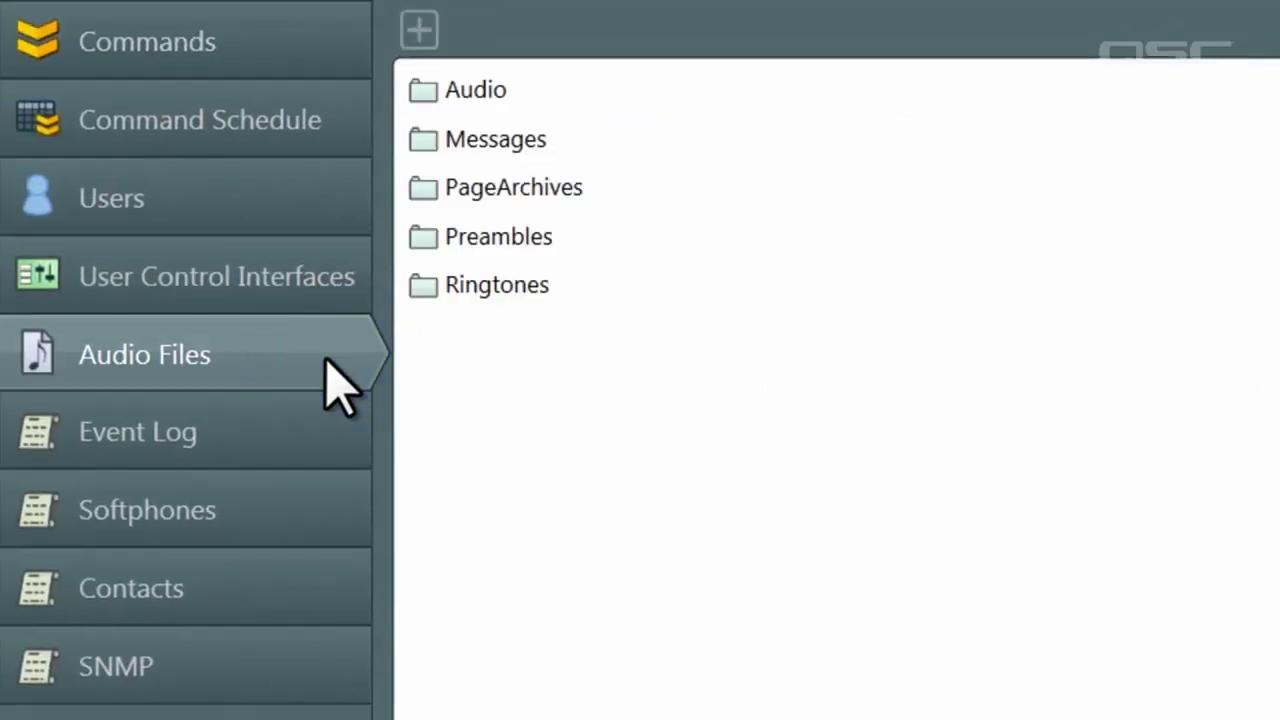
left_click(550, 285)
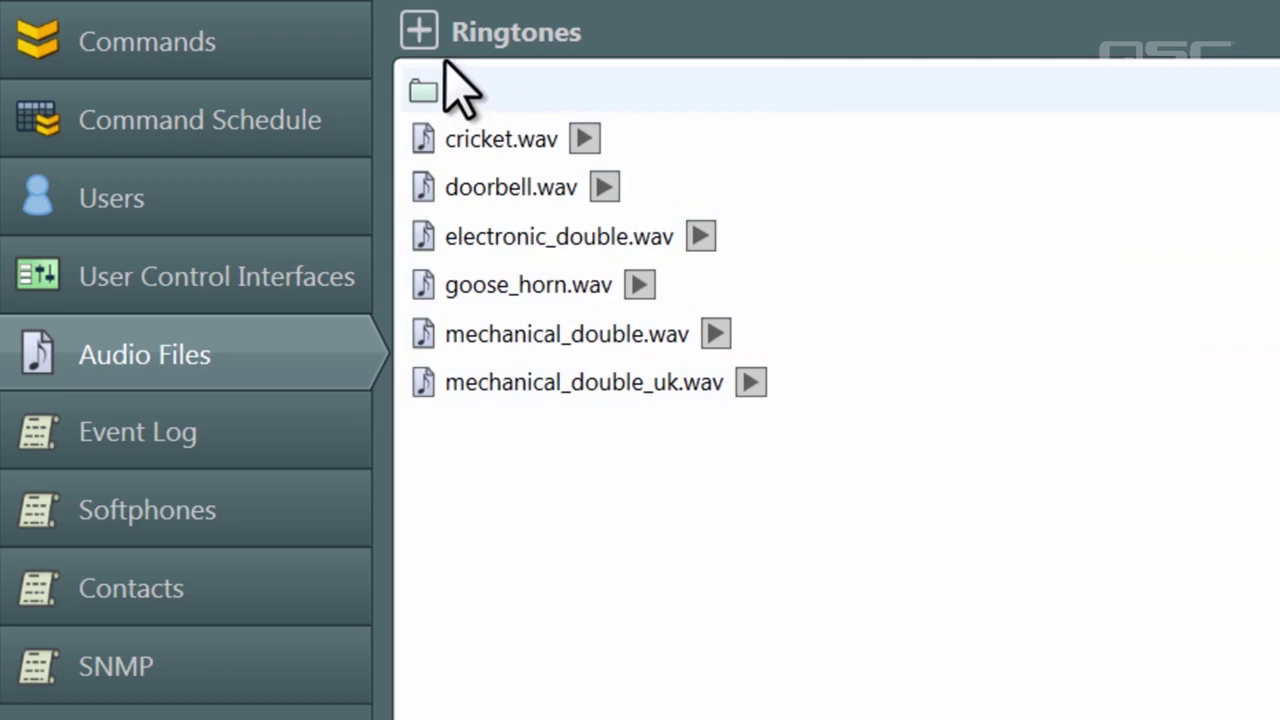
left_click(421, 31)
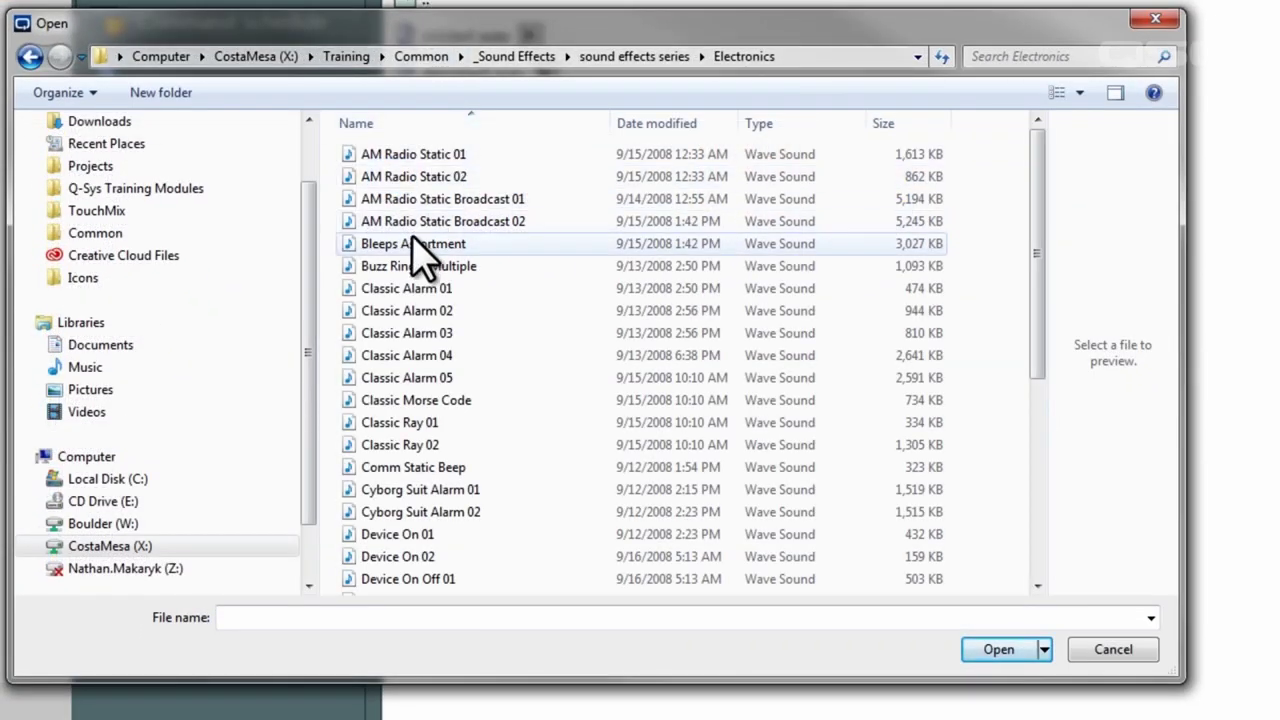
left_click(412, 266)
left_click(990, 652)
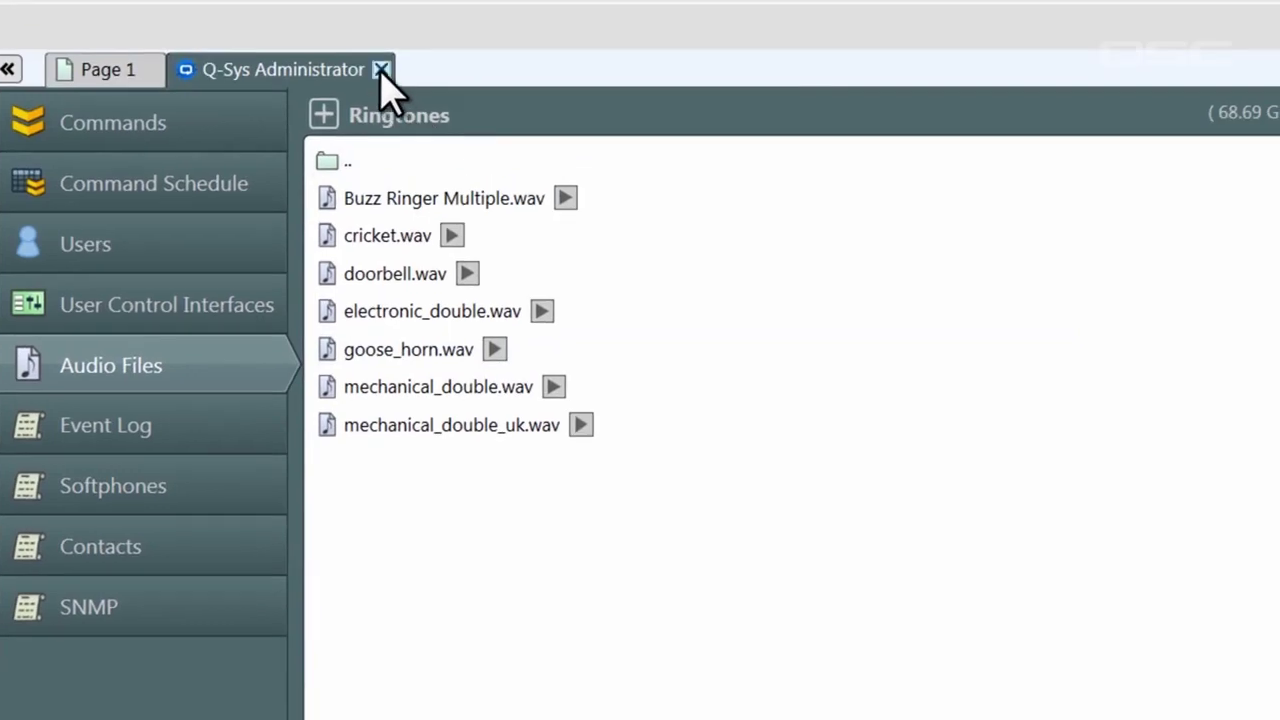
Step: Choose Buzz Ringer Multiple.wav as the ring tone and switch off DTMF Local Playback
left_click(380, 66)
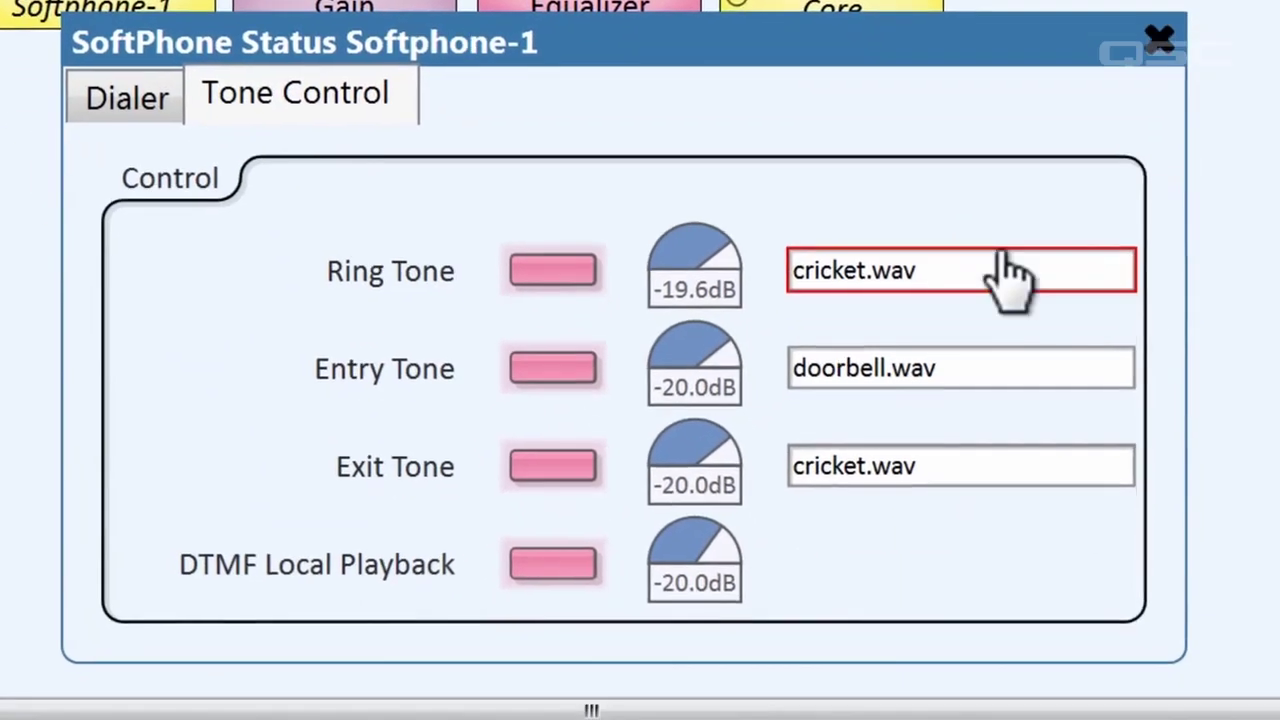
left_click(1013, 262)
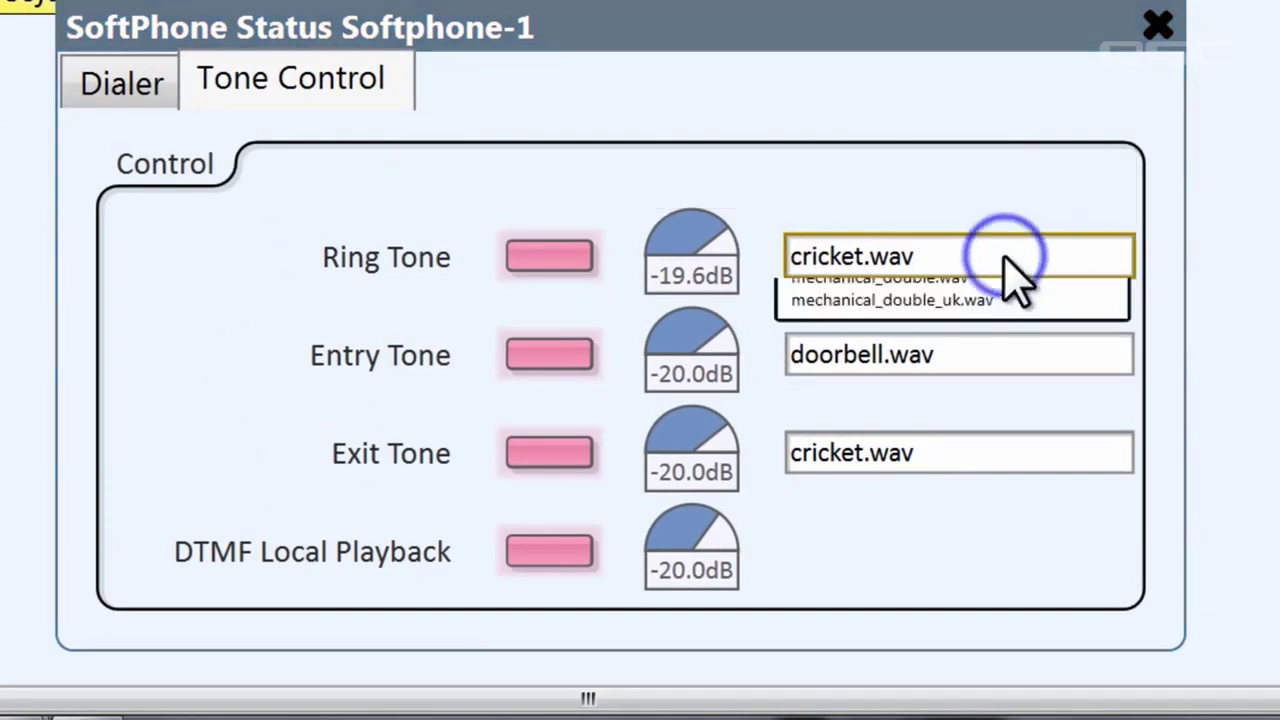
left_click(1019, 318)
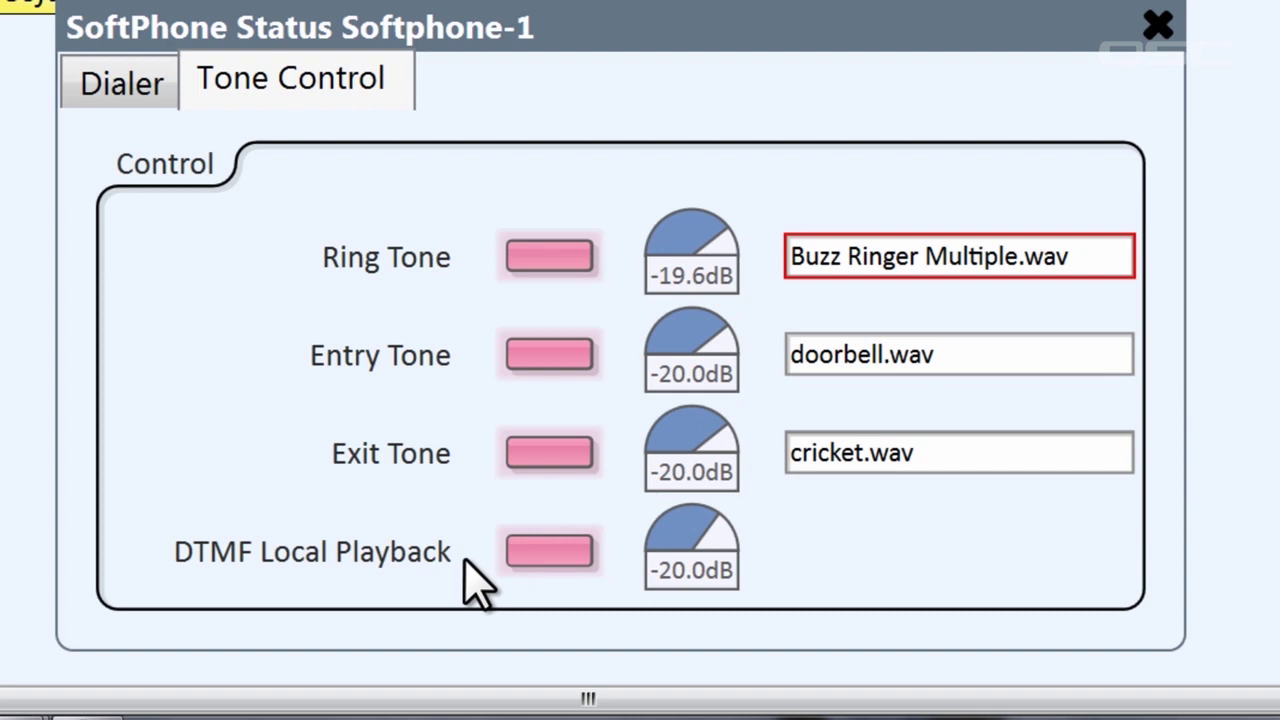
left_click(560, 562)
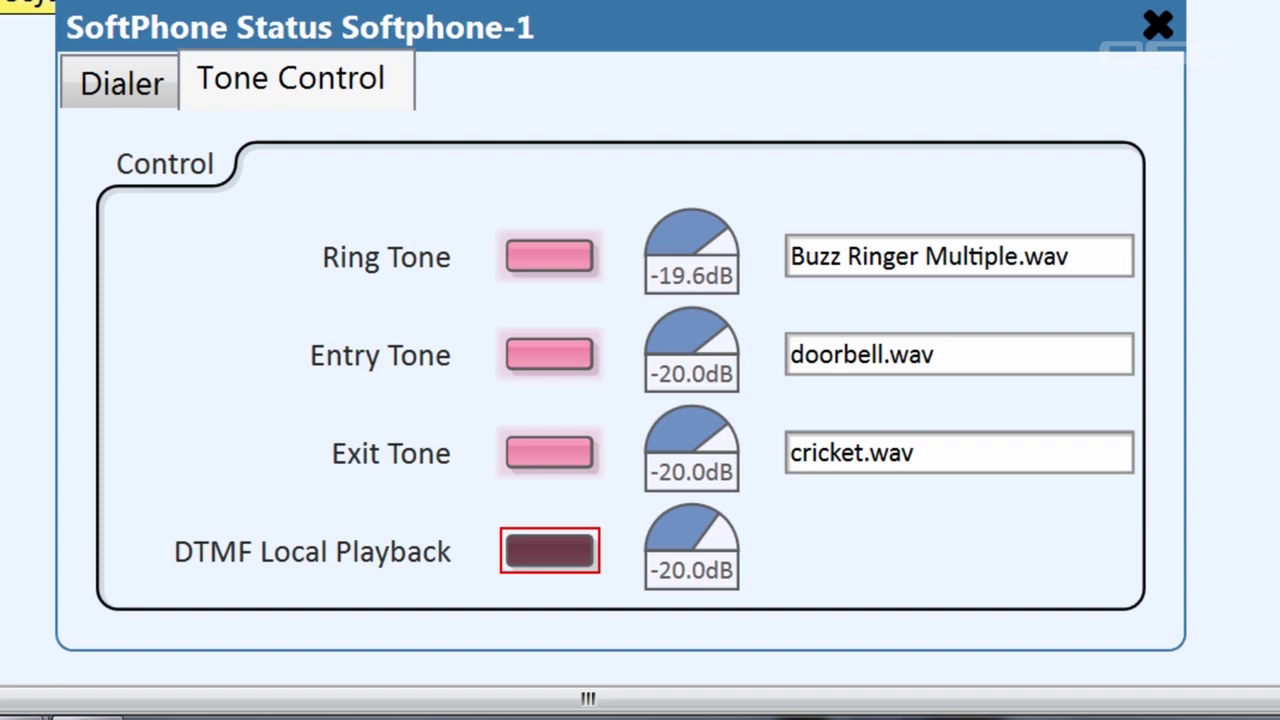
Step: Go offline with F7 and place a Contact List block below SoftPhone In, showing its controls
key("F7")
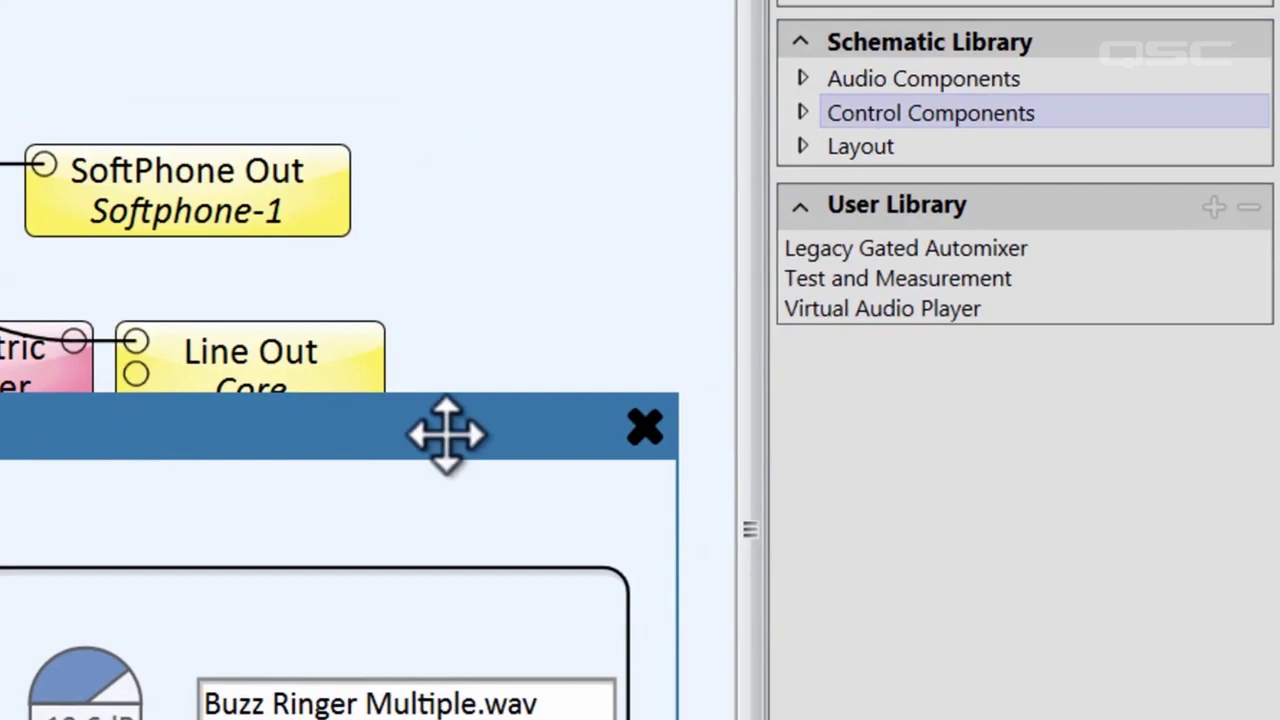
left_click(686, 390)
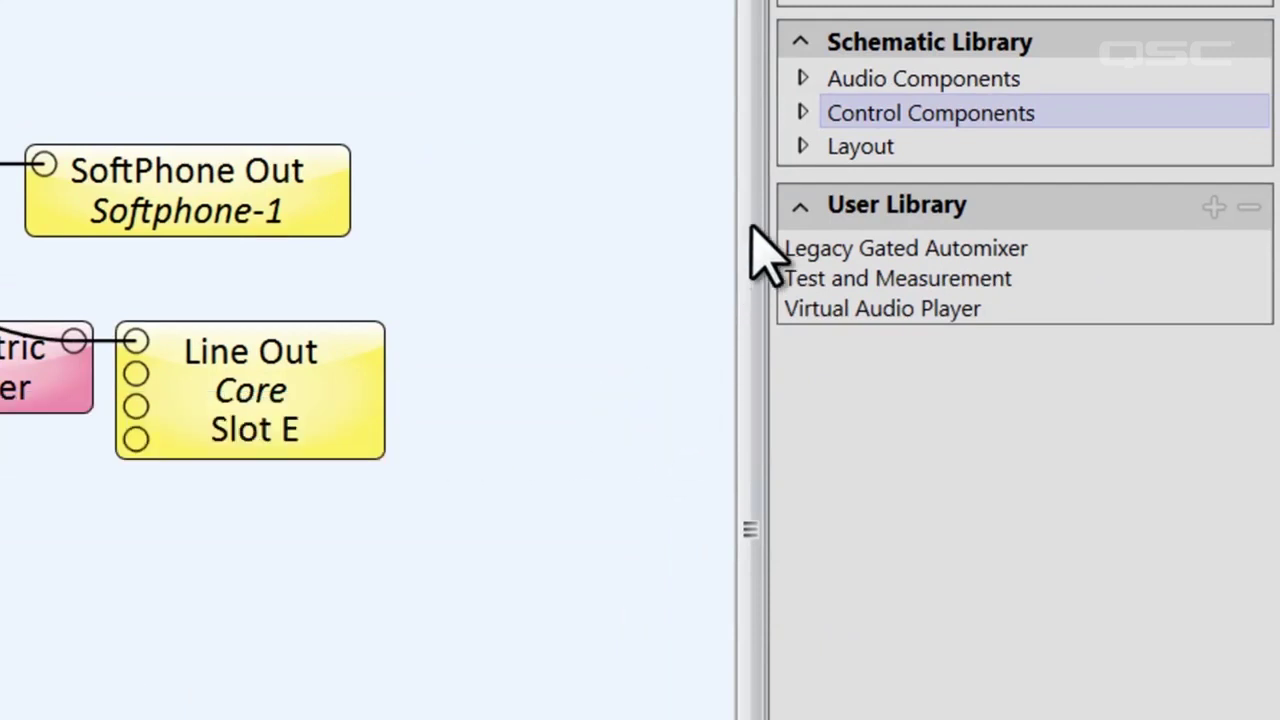
left_click(803, 113)
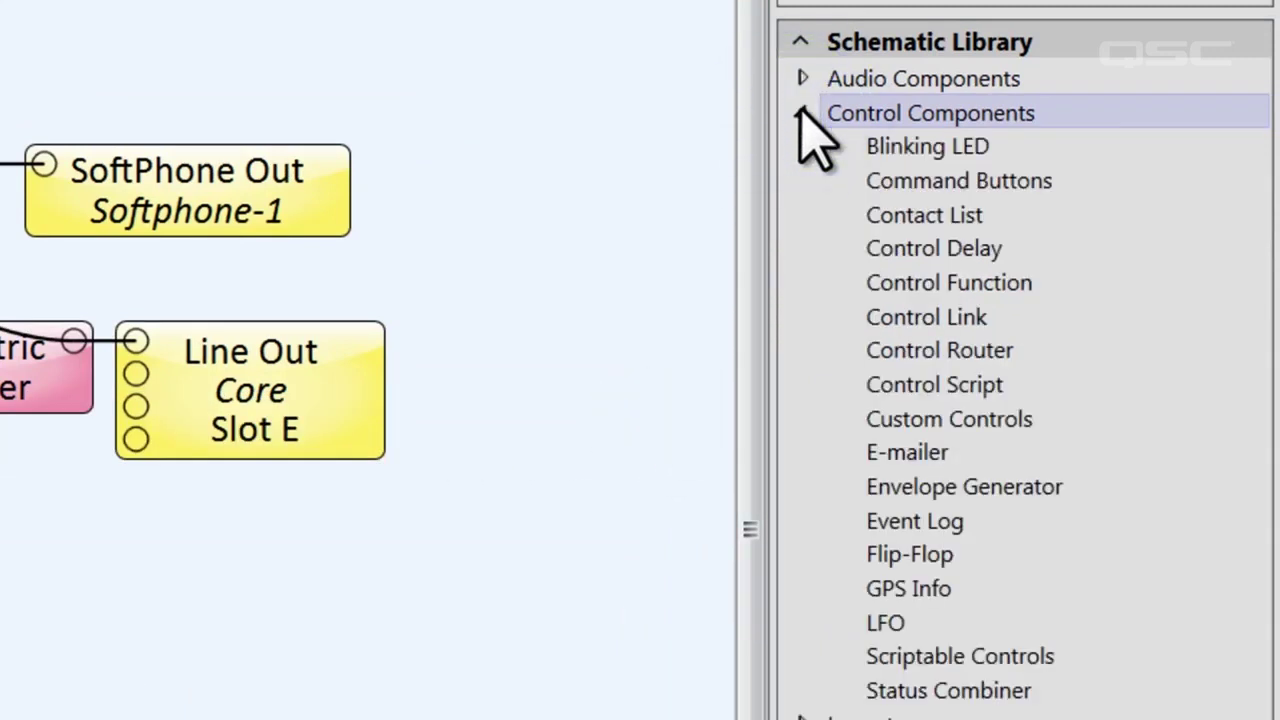
left_click(1008, 244)
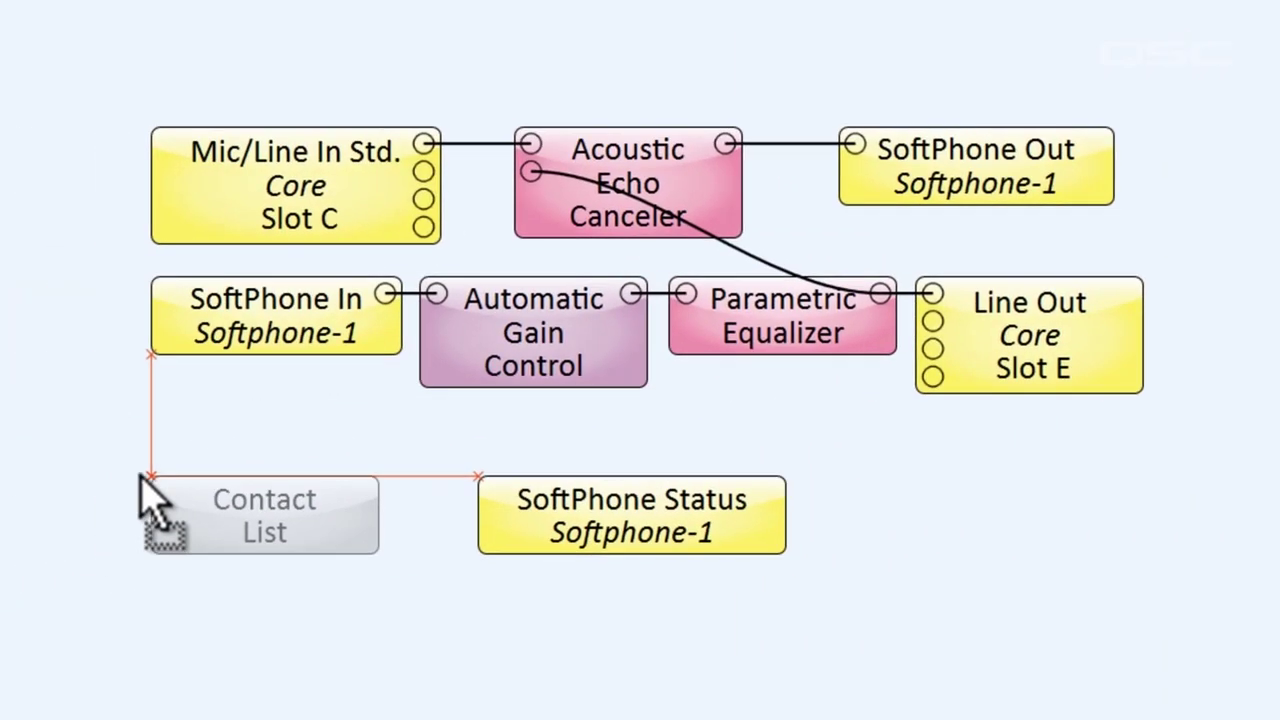
left_click_drag(1008, 244, 150, 505)
double_click(183, 500)
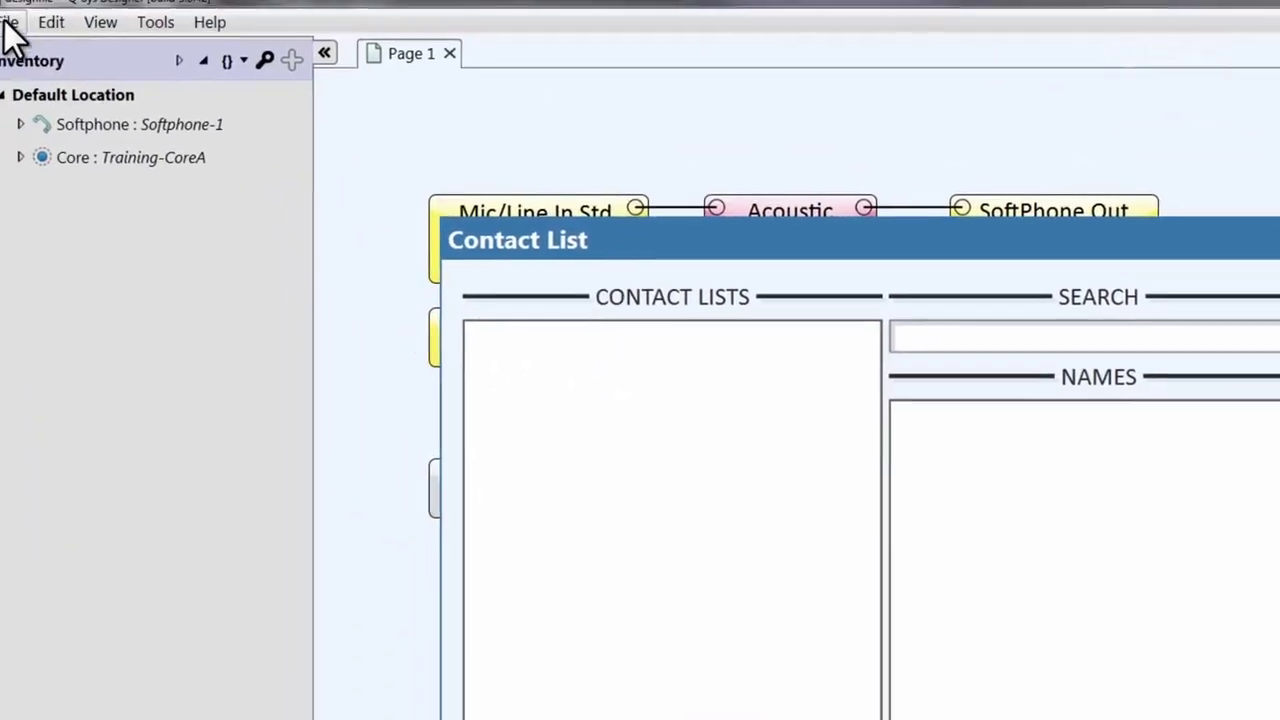
left_click(8, 22)
left_click(204, 345)
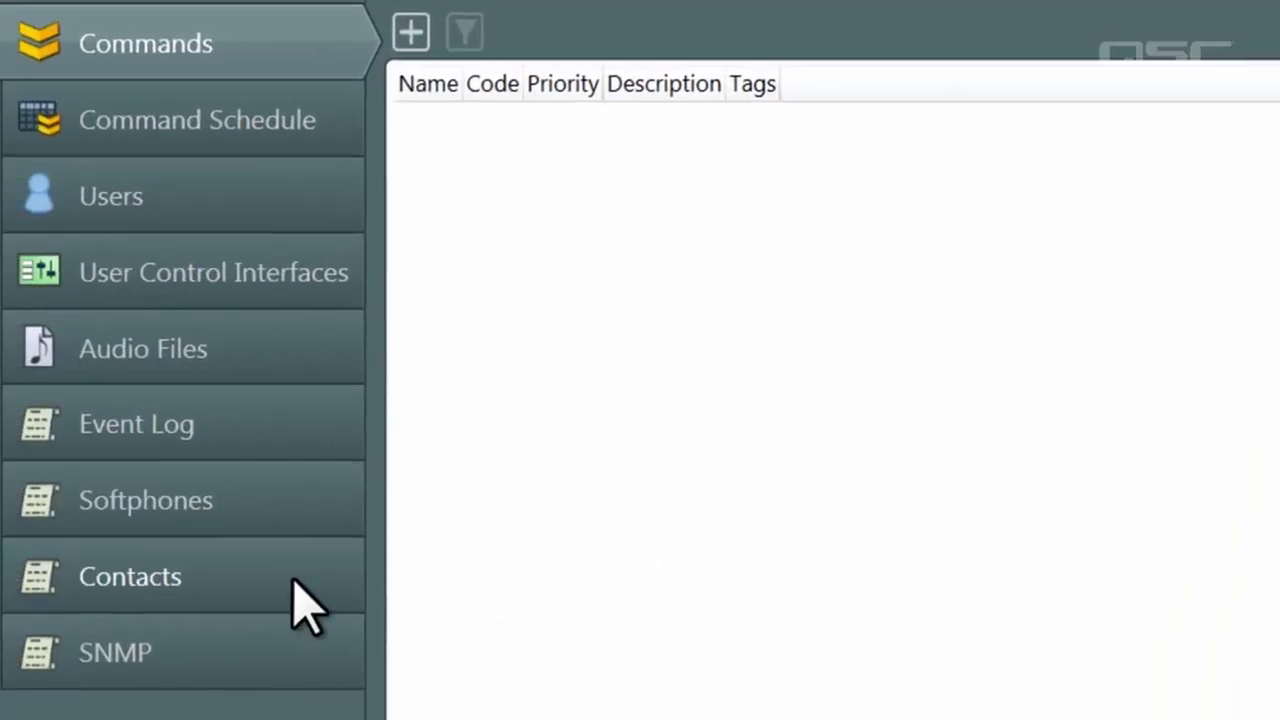
Step: Create local contact list Local Book 1 containing a contact named Nate with his phone number
left_click(292, 582)
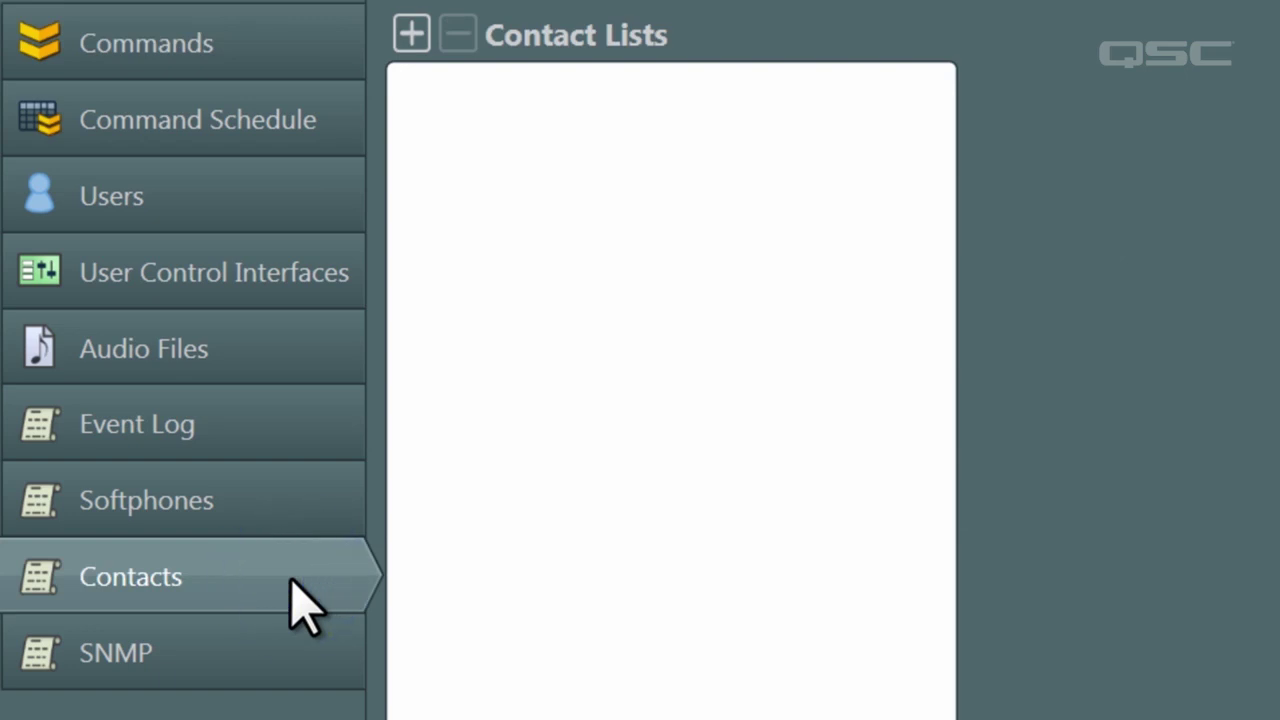
left_click(414, 38)
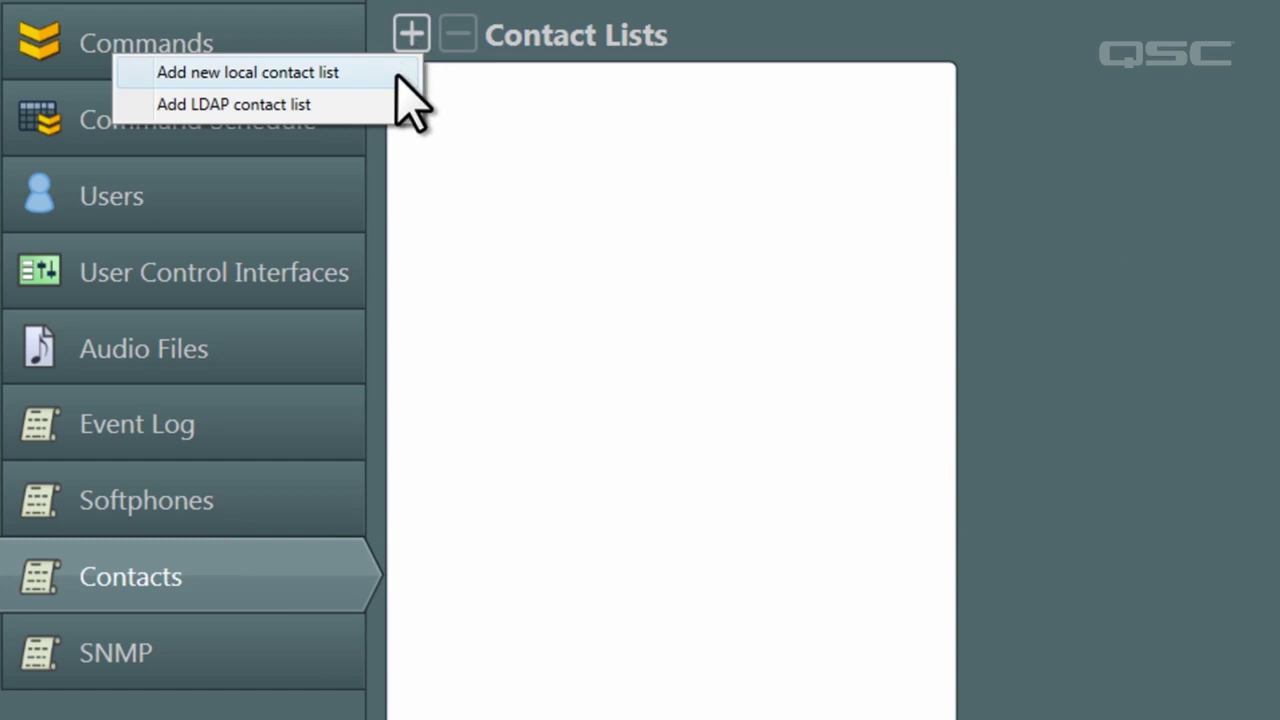
left_click(398, 74)
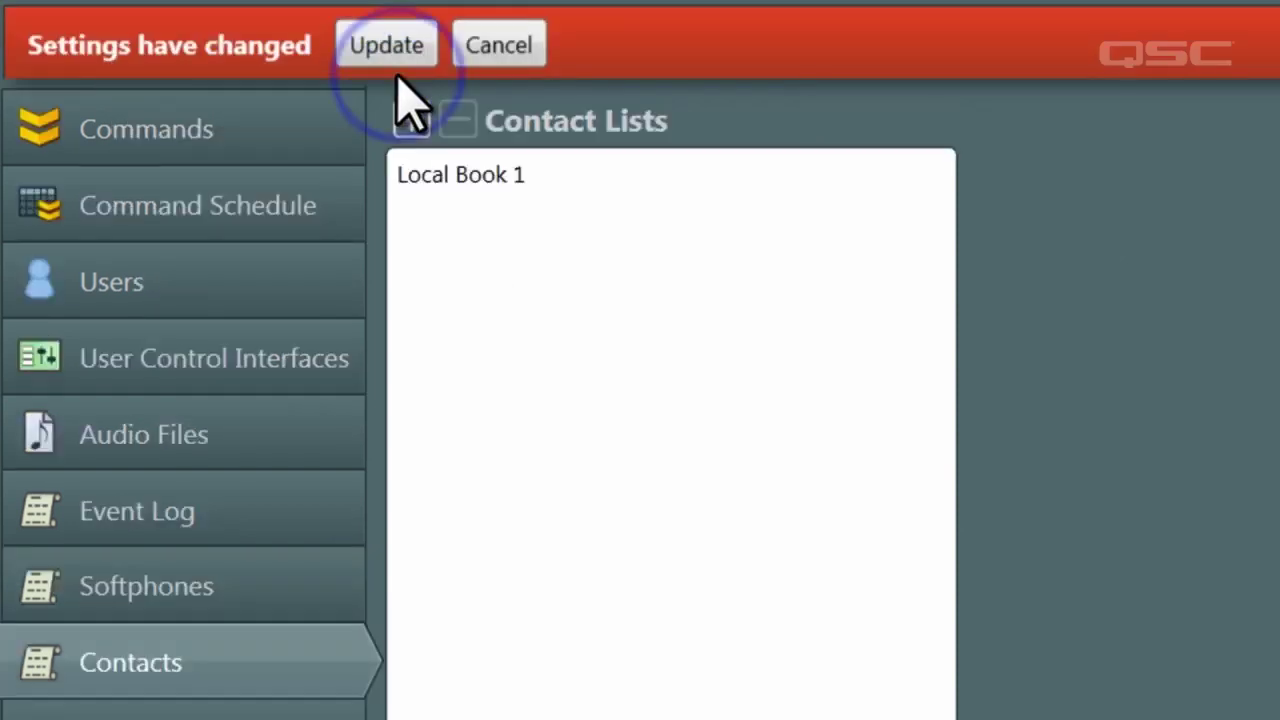
left_click(484, 175)
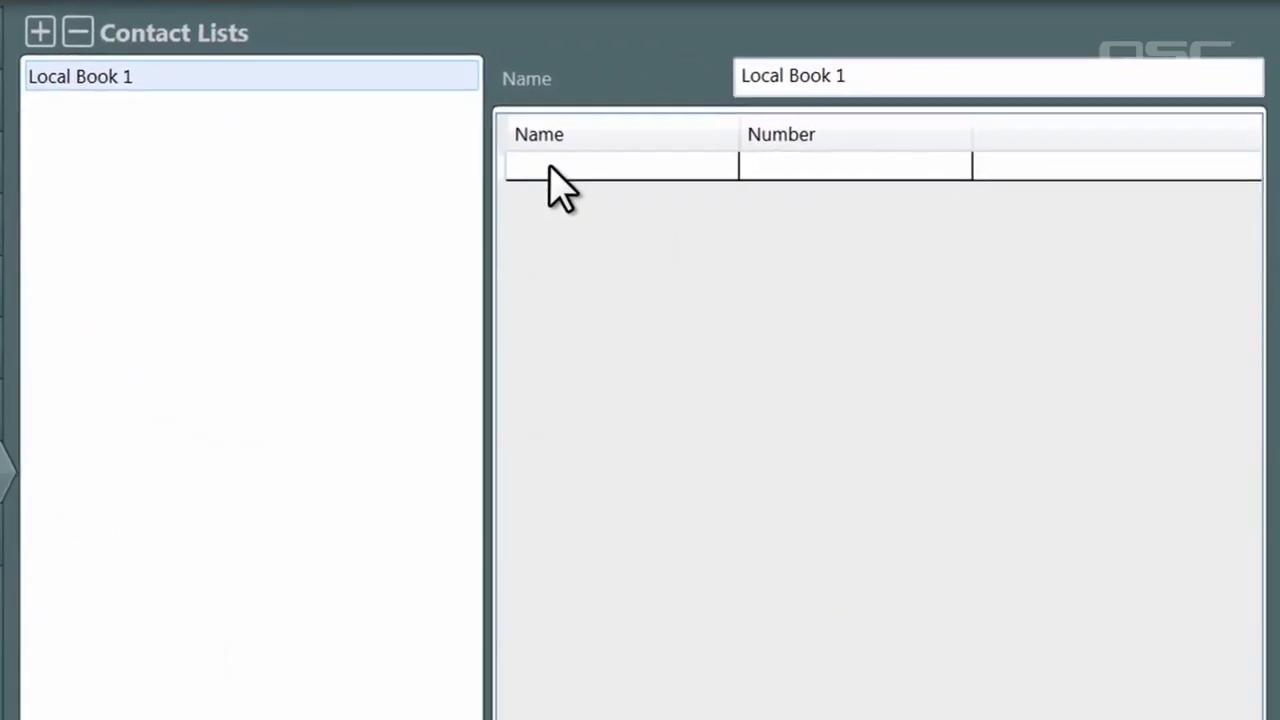
left_click(549, 168)
type("Nate")
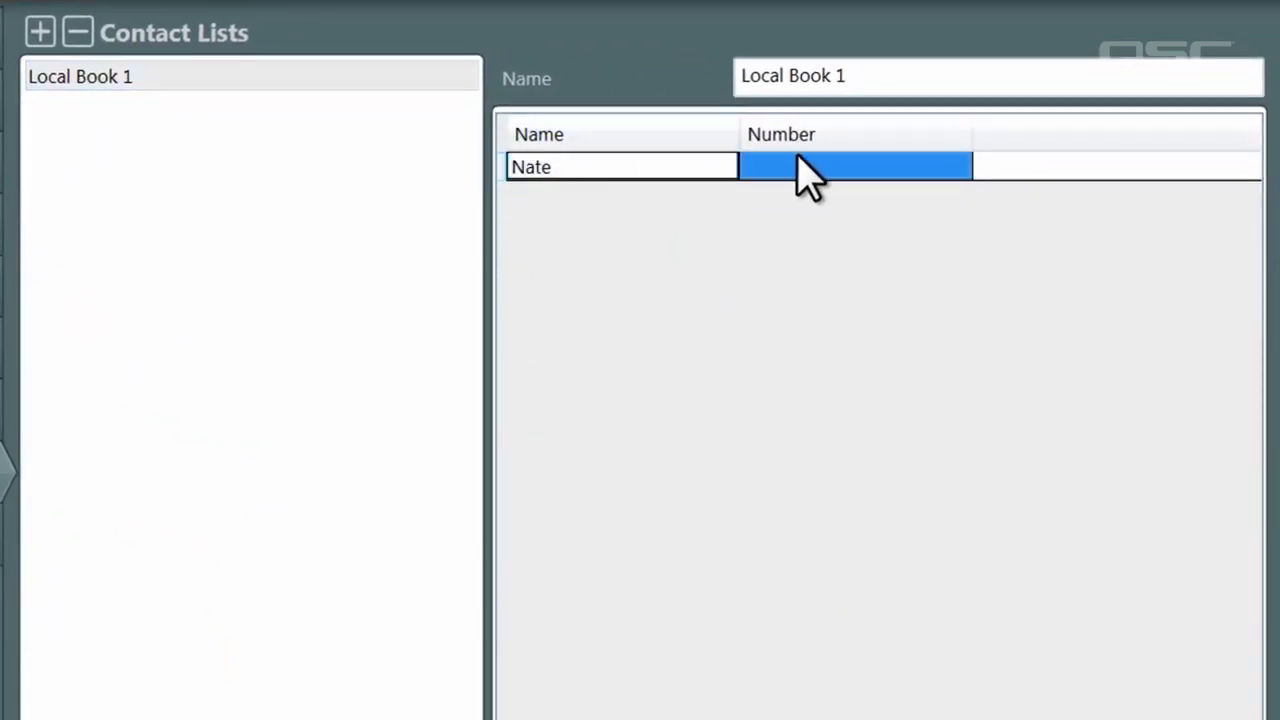
left_click(822, 168)
type("71")
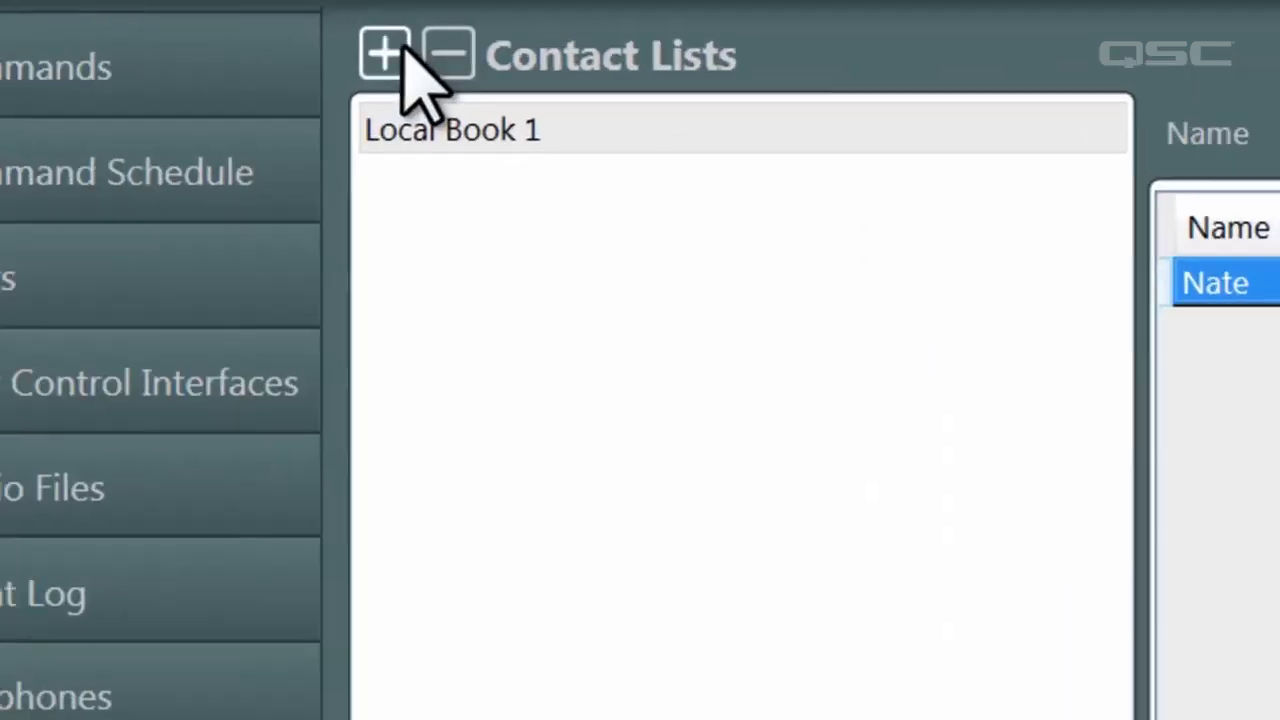
Step: Add an empty LDAP contact list, LDAP Book 1, and apply the contact list changes
left_click(40, 32)
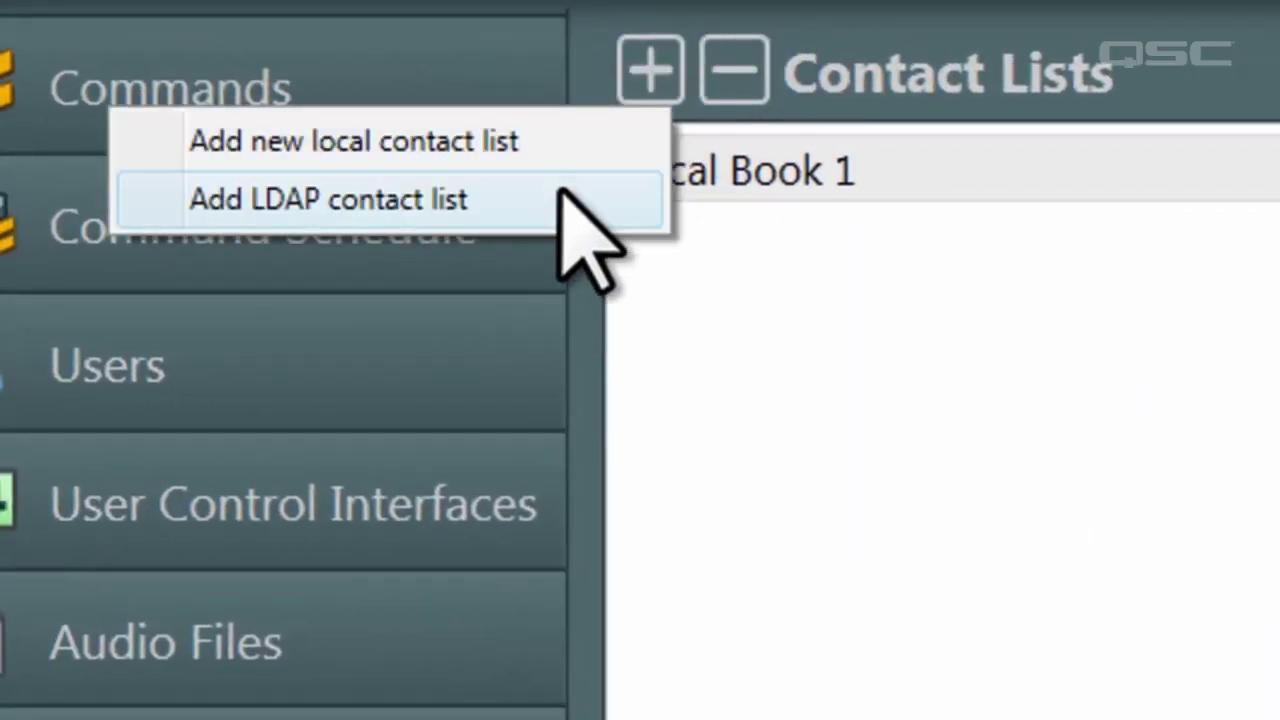
left_click(566, 205)
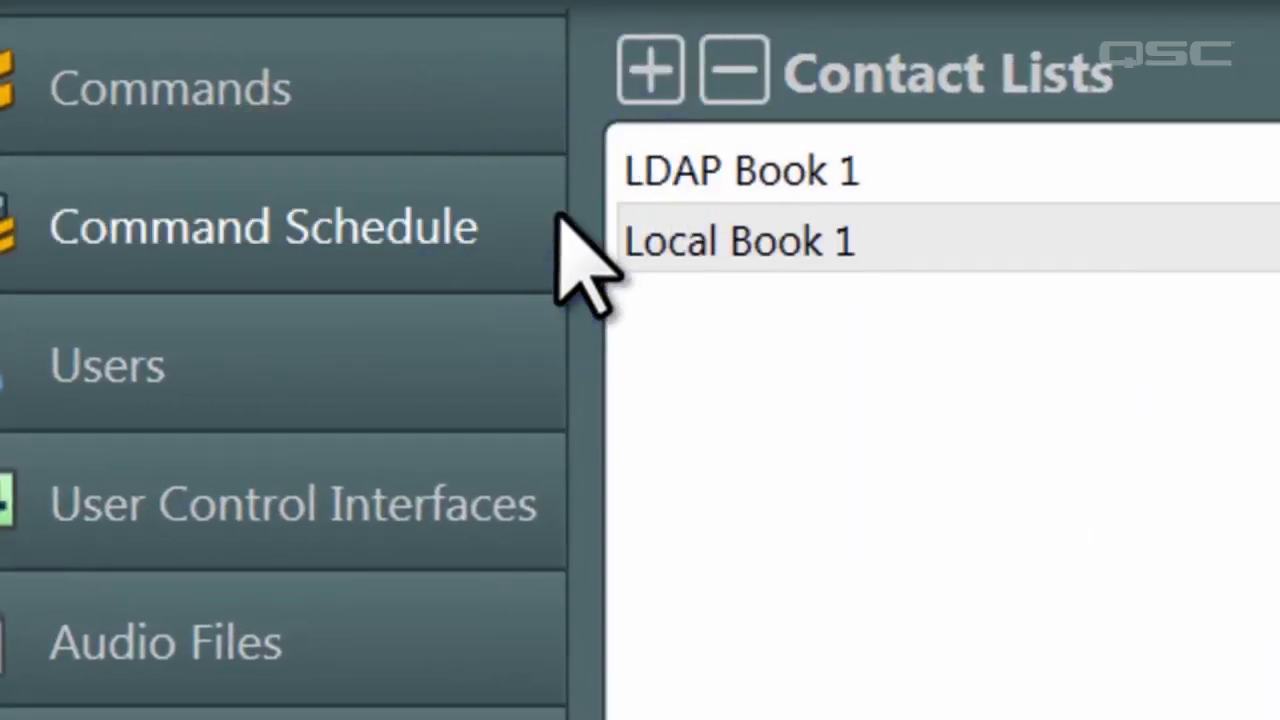
left_click(768, 174)
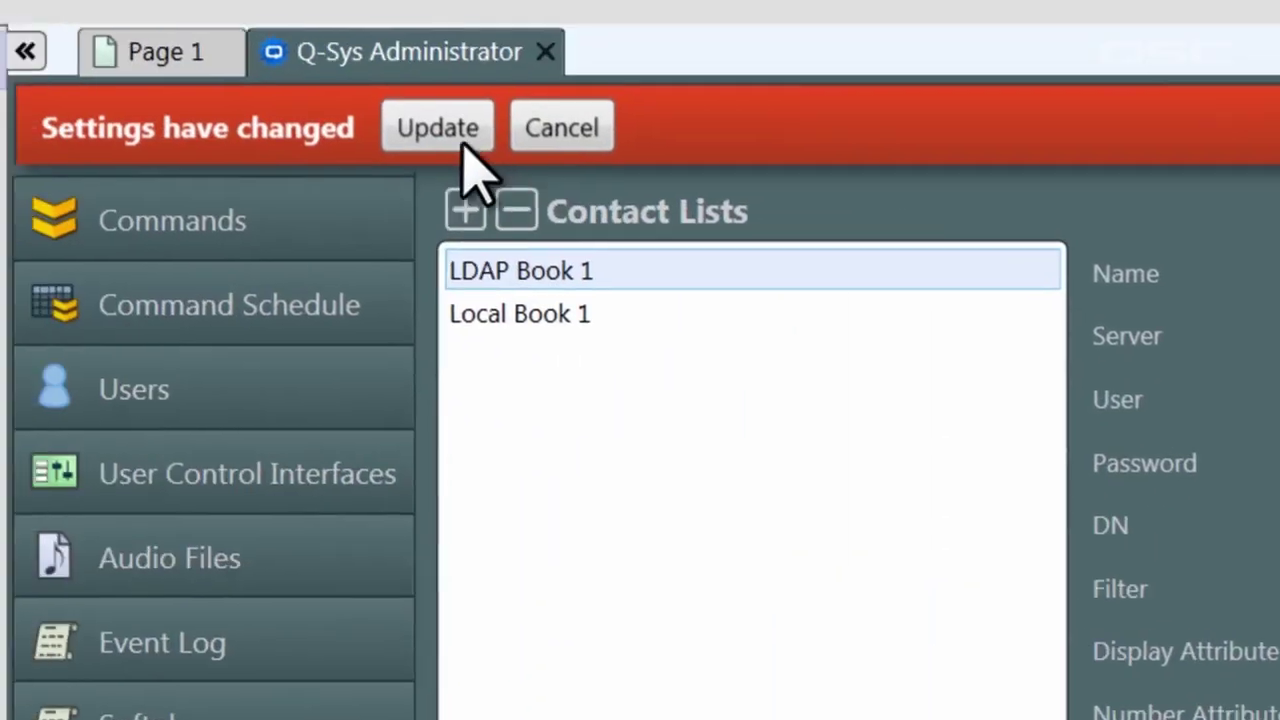
left_click(458, 135)
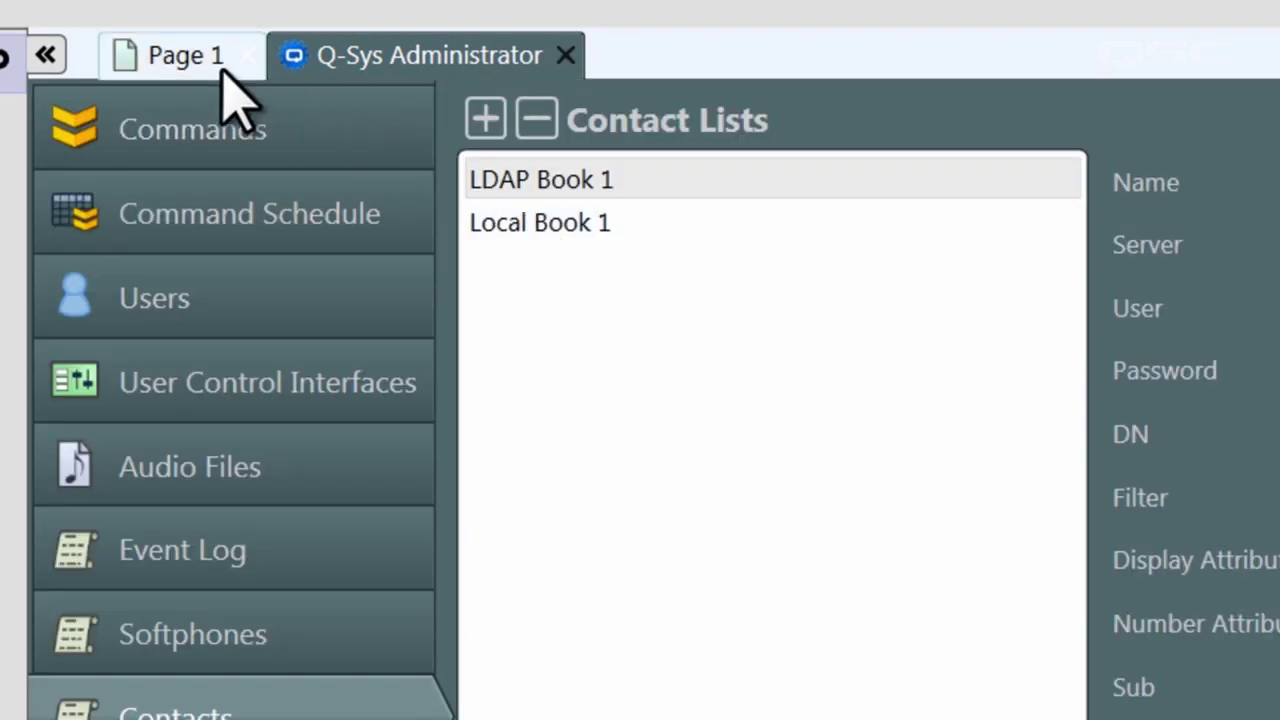
left_click(183, 58)
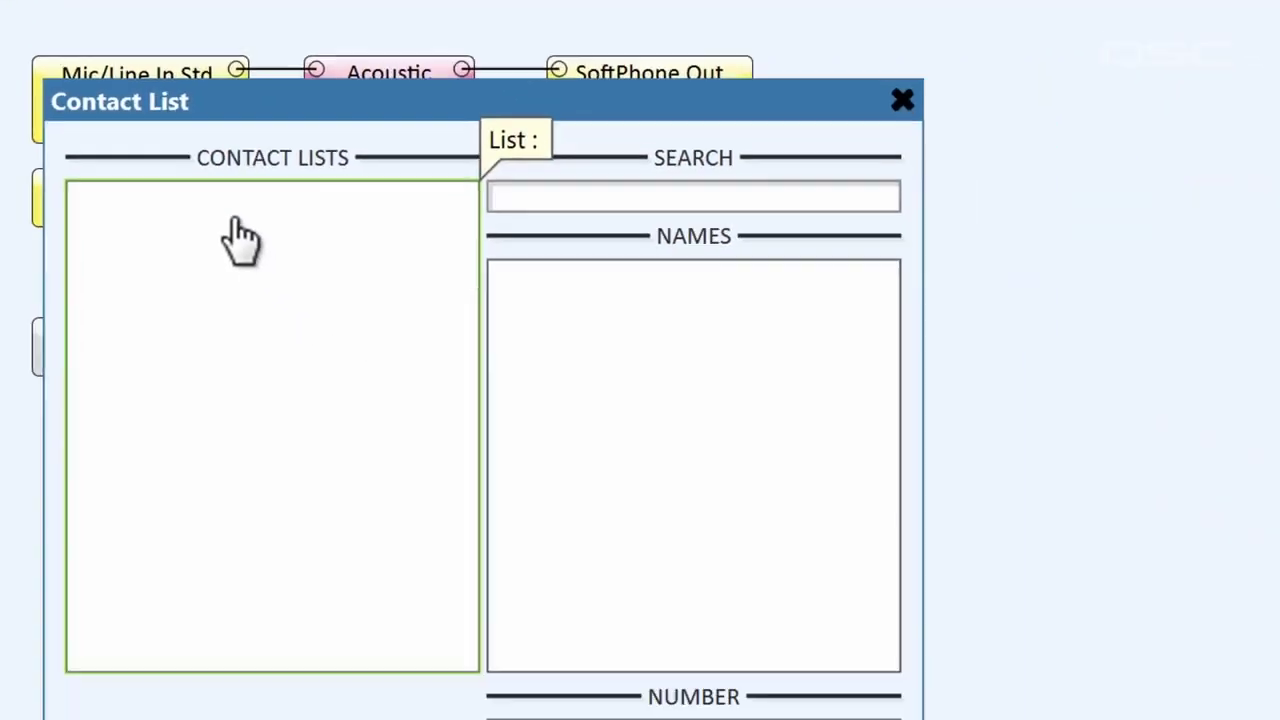
left_click(213, 200)
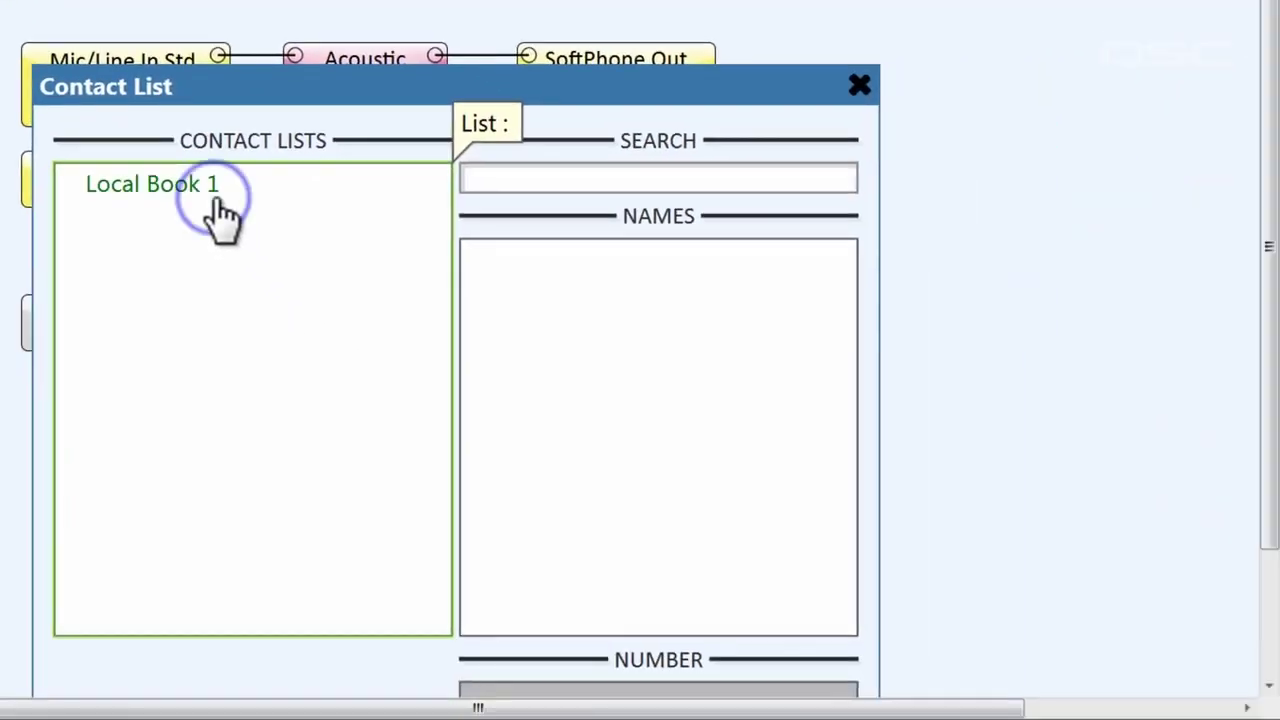
left_click(210, 196)
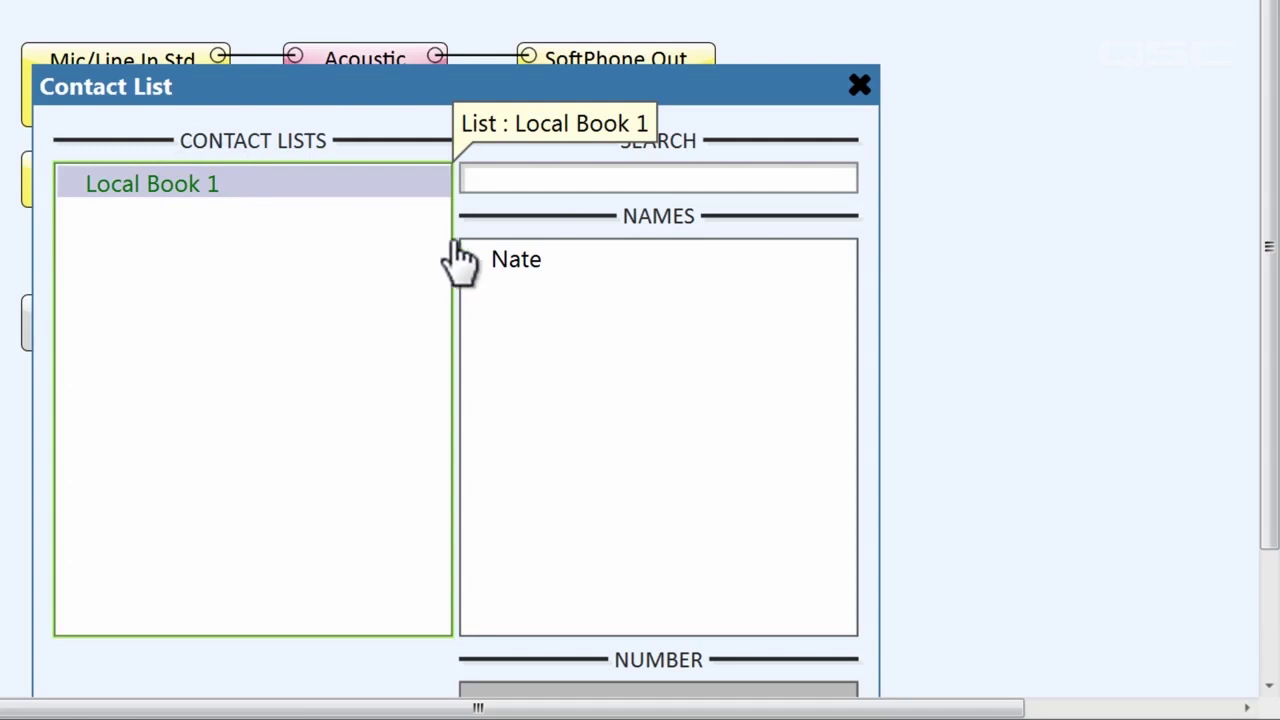
left_click(515, 265)
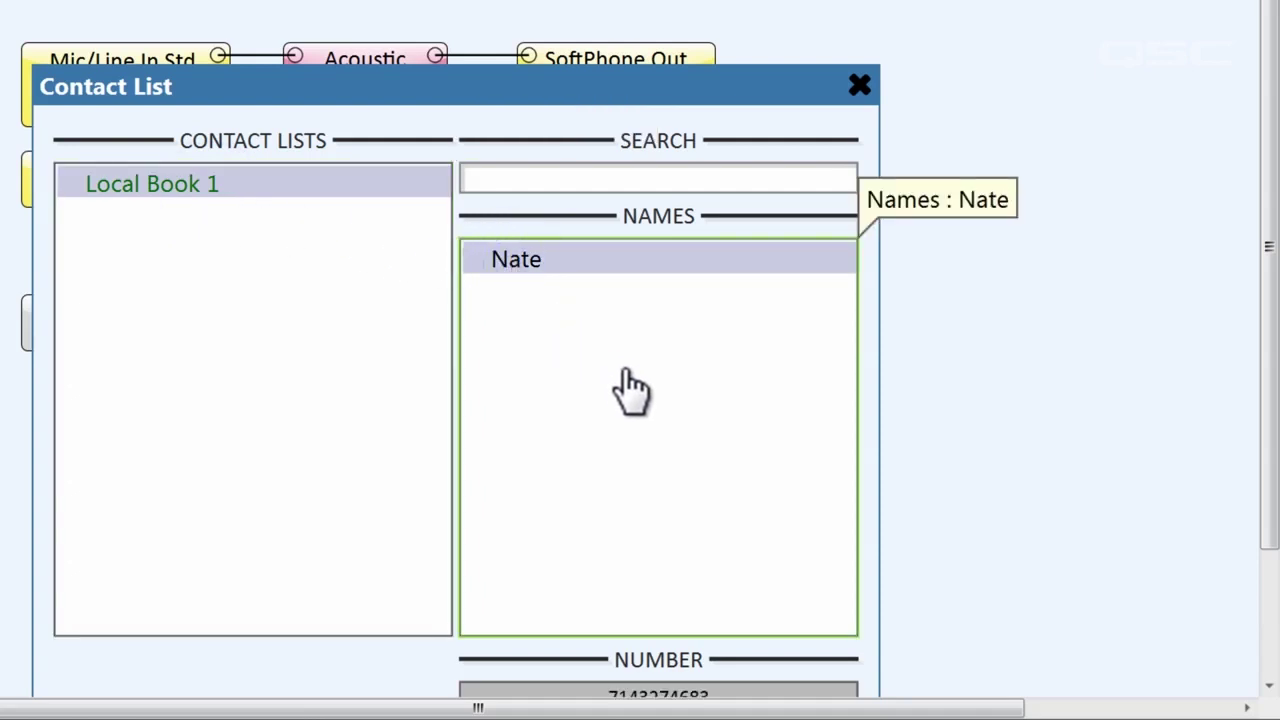
left_click_drag(1274, 525, 1275, 585)
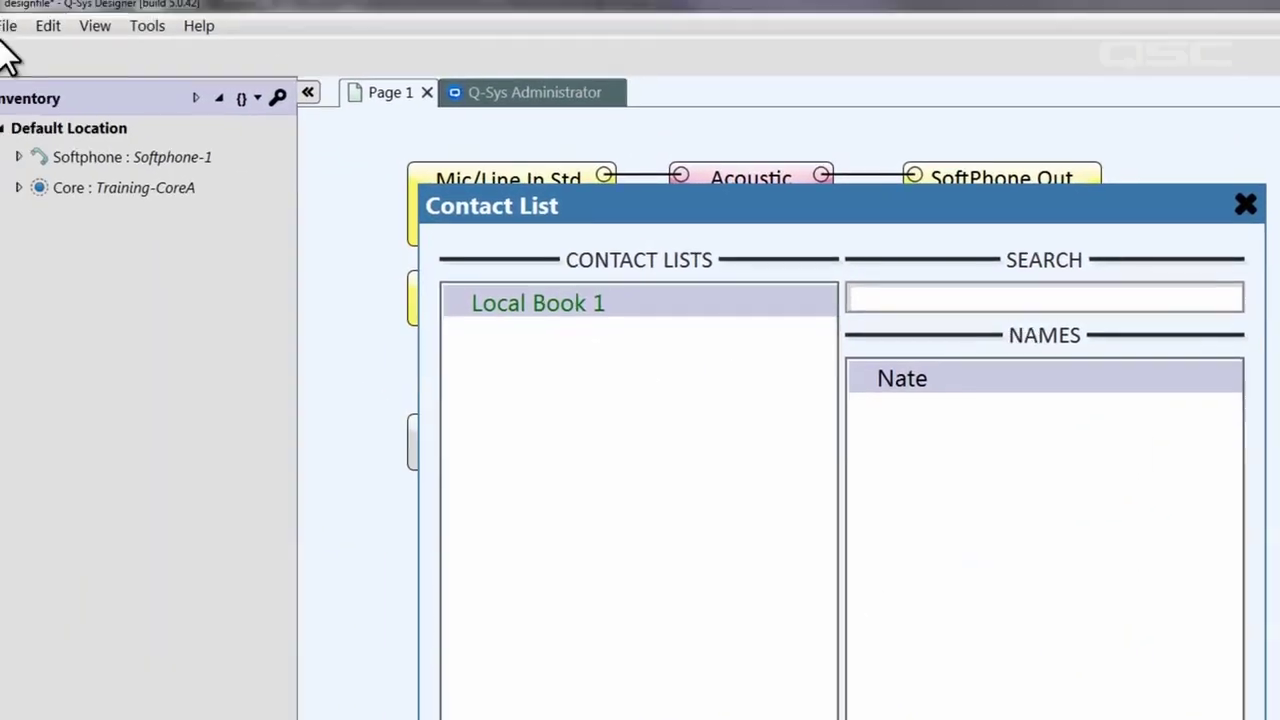
Step: Disconnect the design from the Core and close the Contact List control panel
left_click(14, 42)
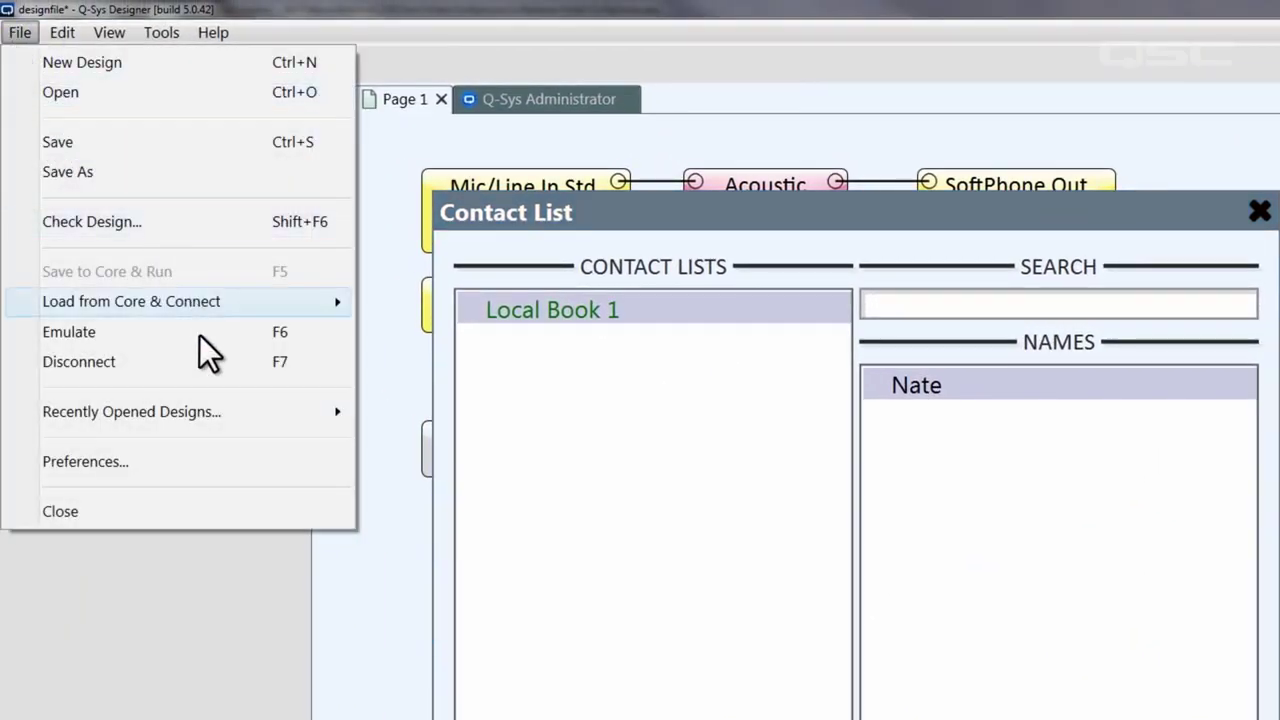
left_click(205, 362)
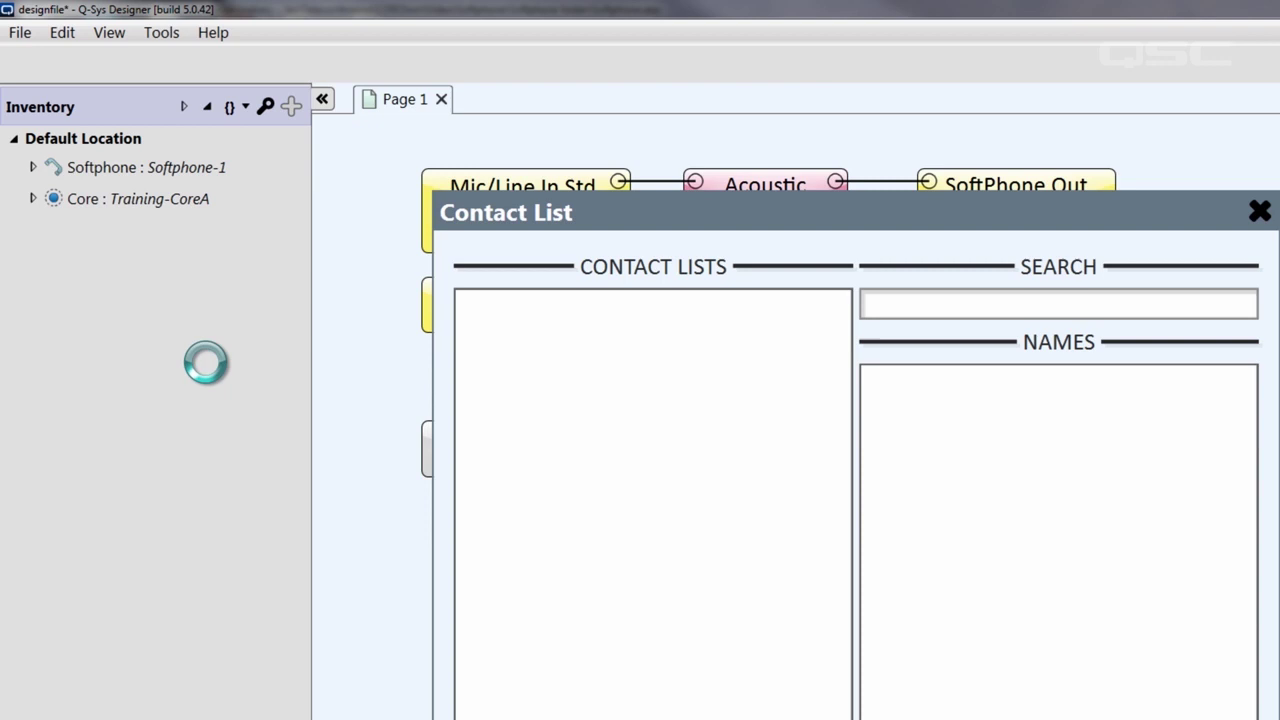
left_click(1258, 180)
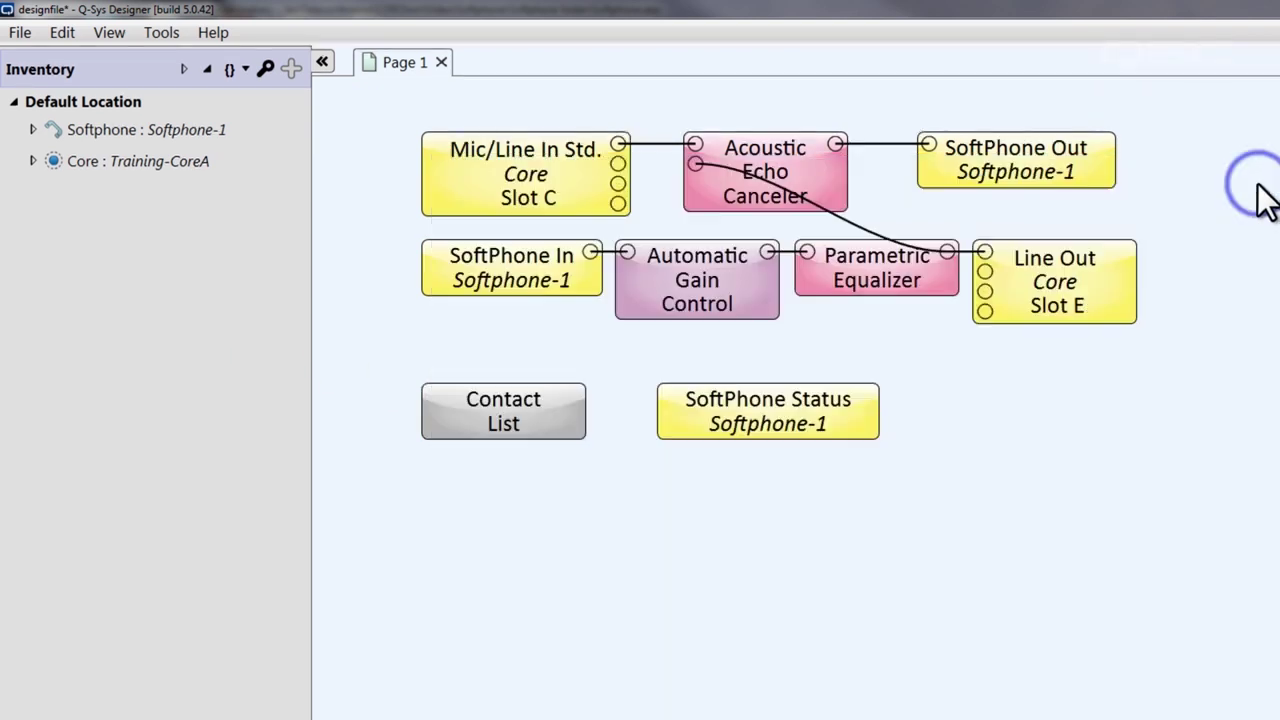
Step: Expose the Number pin on Contact List and the Call Control Dial String pin on SoftPhone Status
left_click(559, 410)
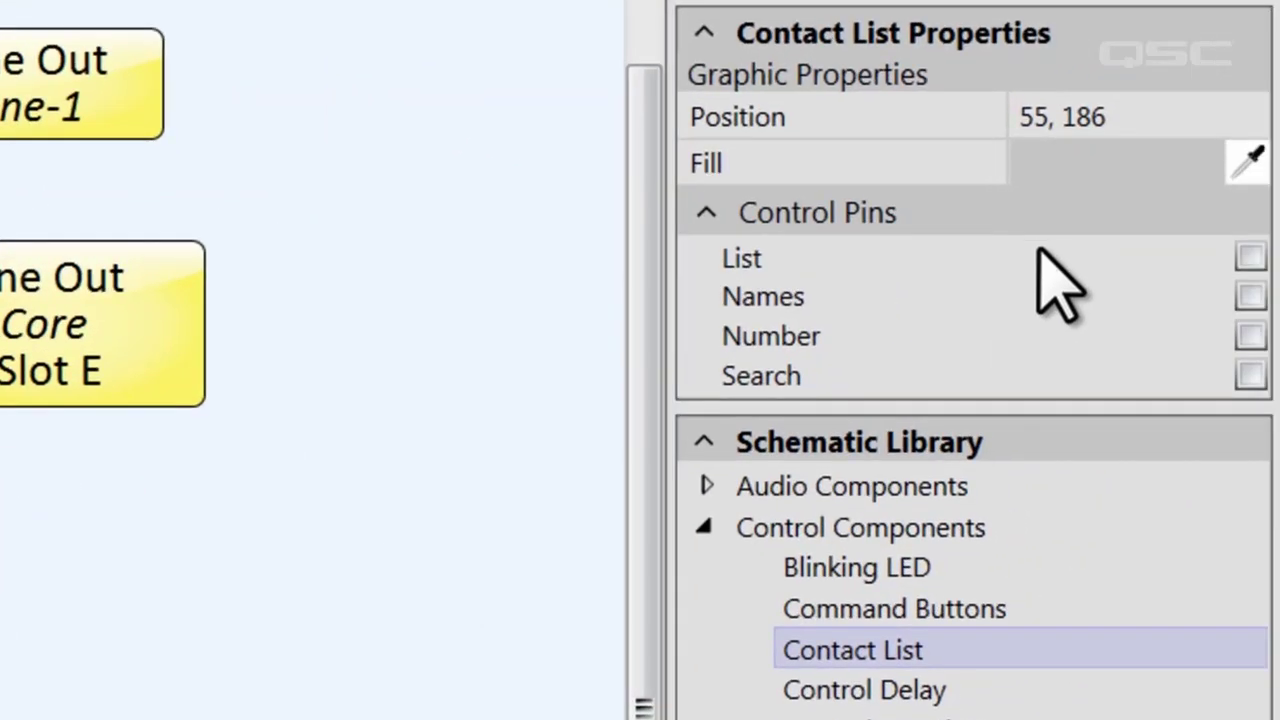
left_click(1250, 336)
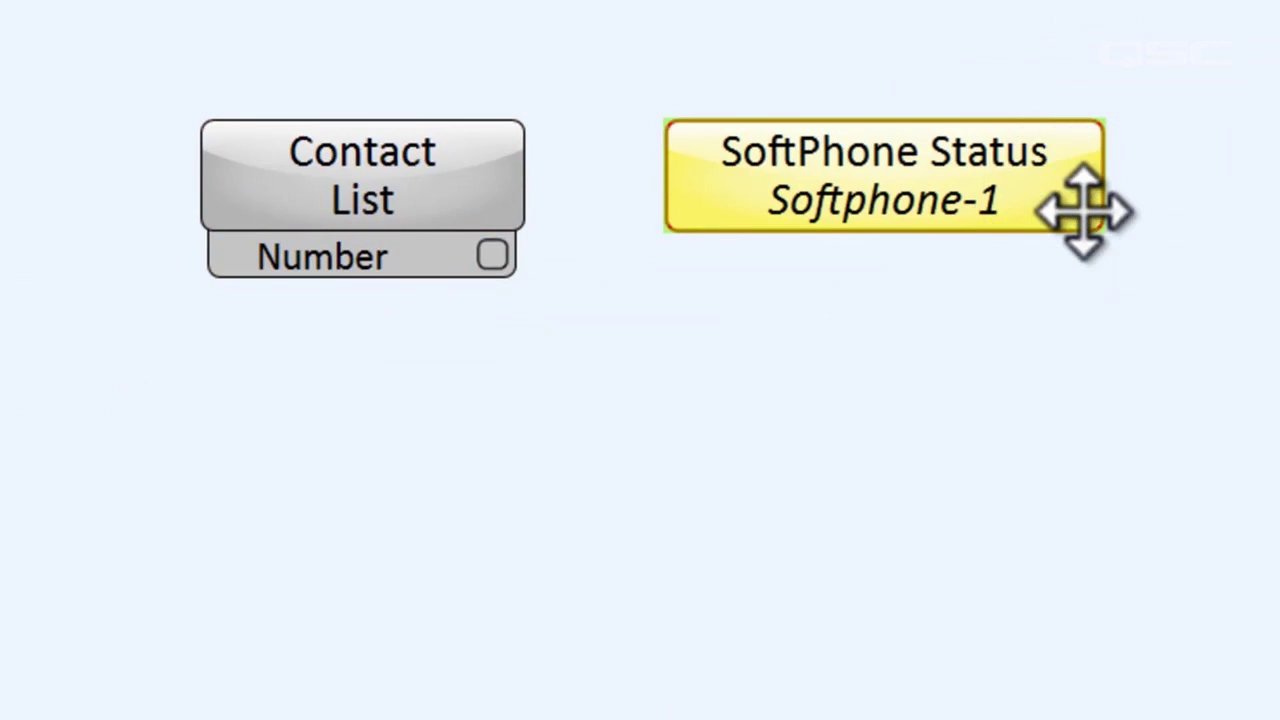
left_click(1085, 212)
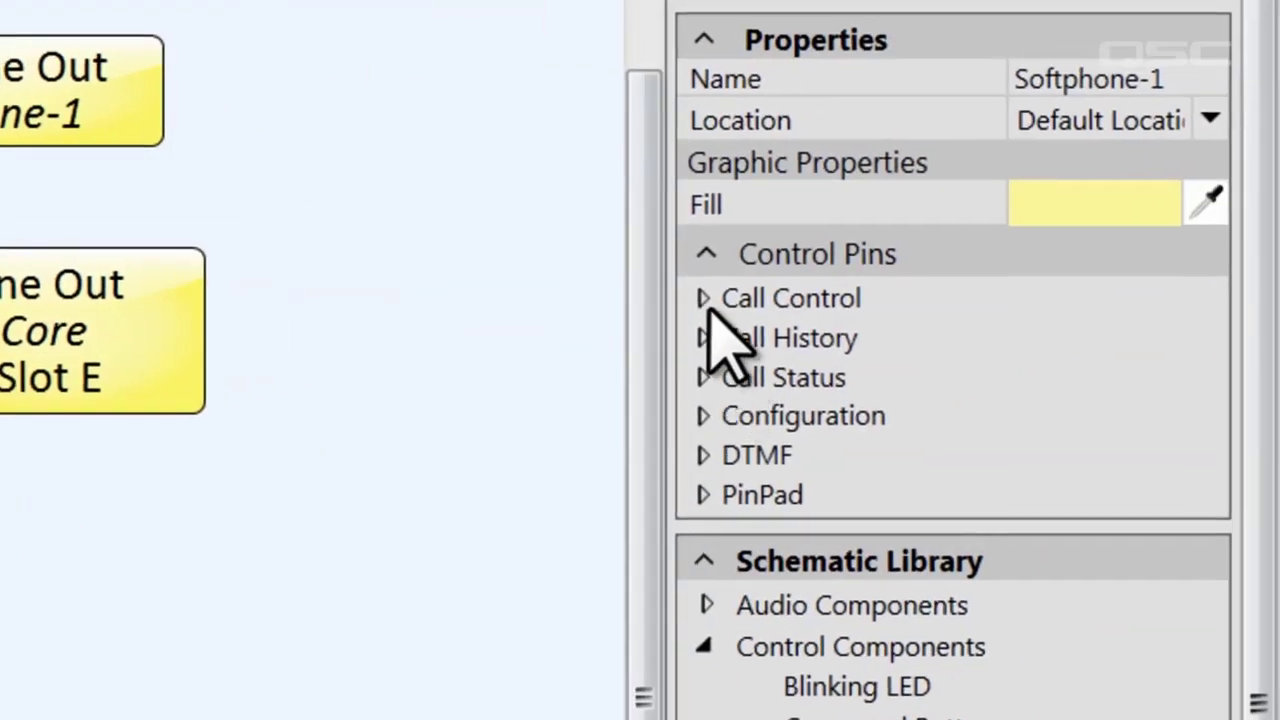
left_click(706, 302)
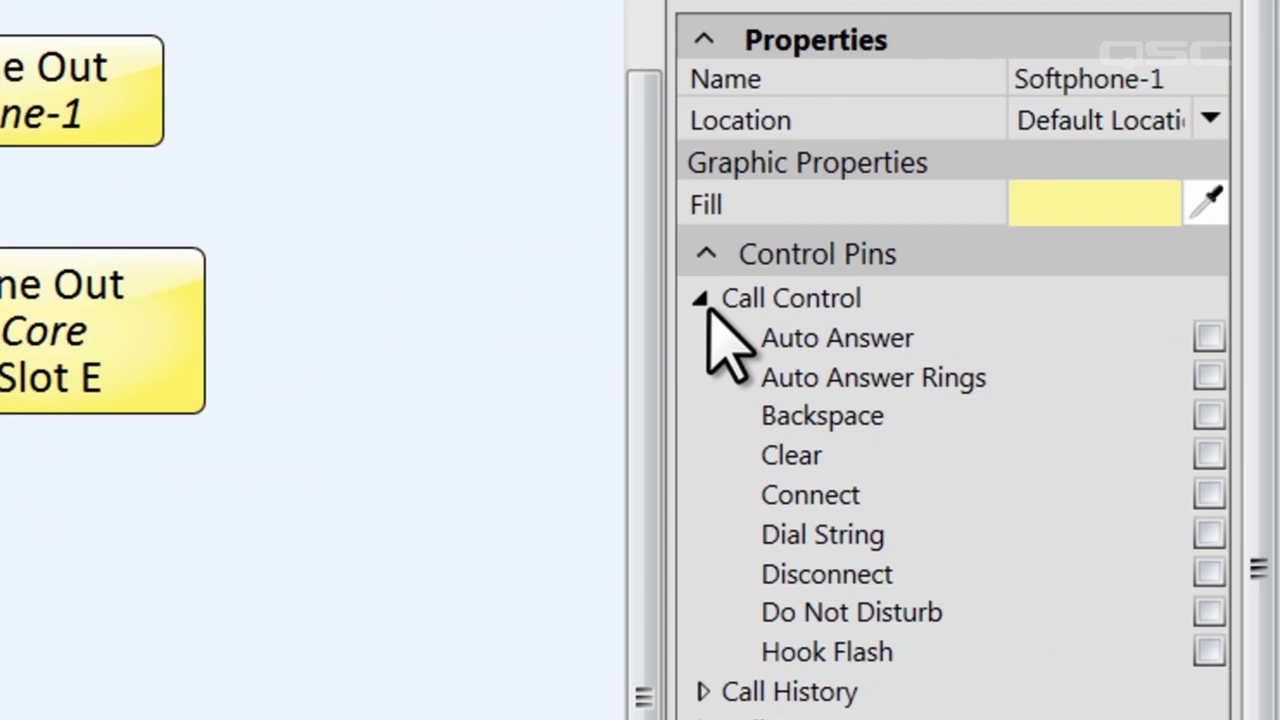
left_click(1208, 534)
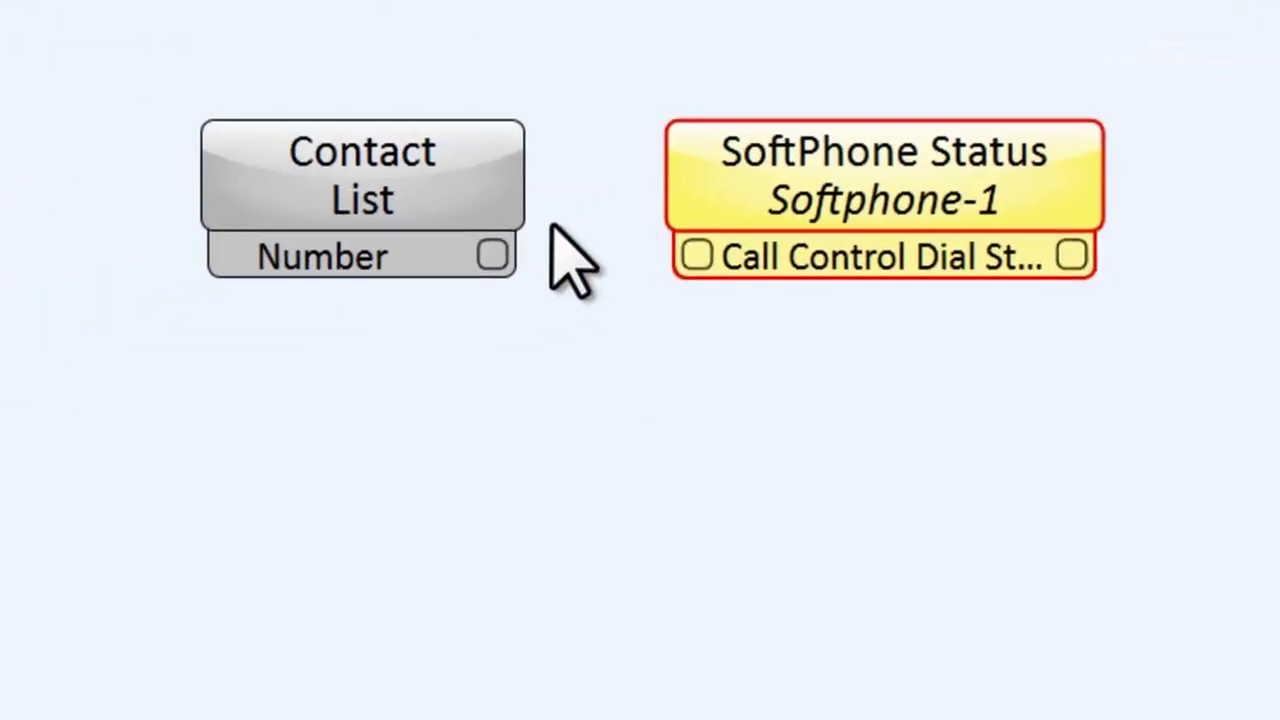
Step: Wire Contact List Number to the softphone Dial String and open both control panels
left_click_drag(492, 256, 698, 258)
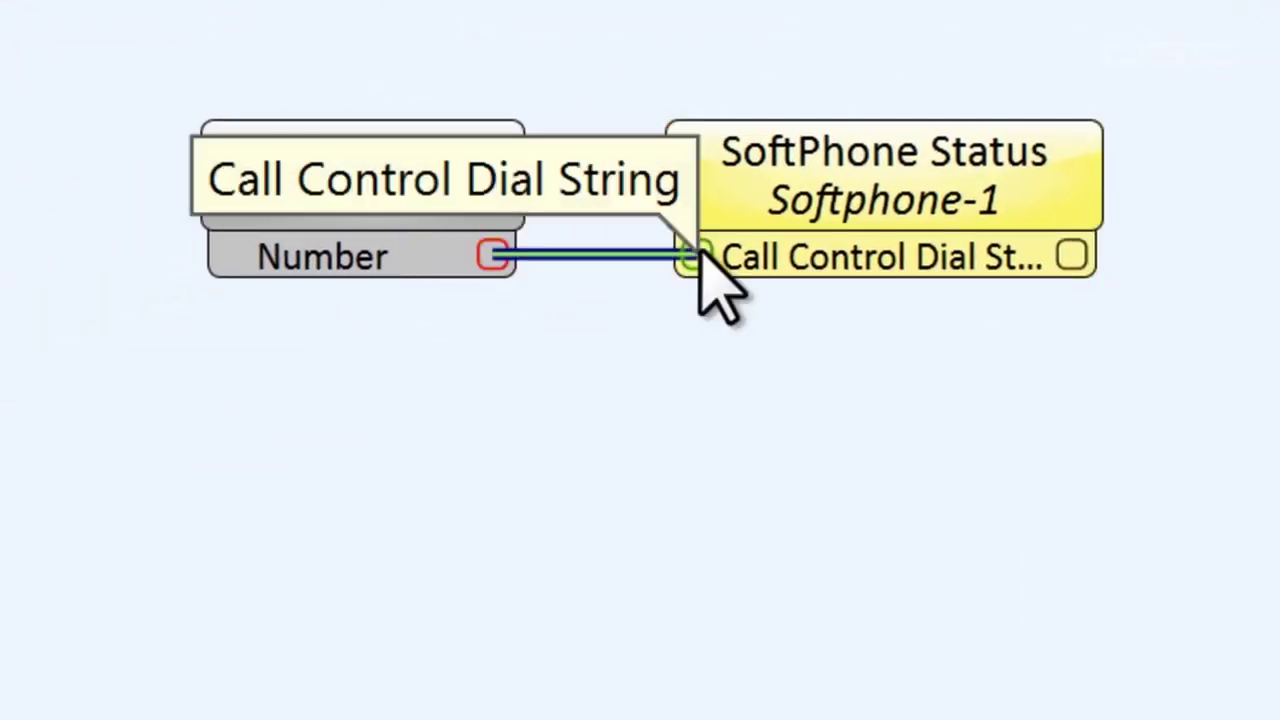
double_click(829, 163)
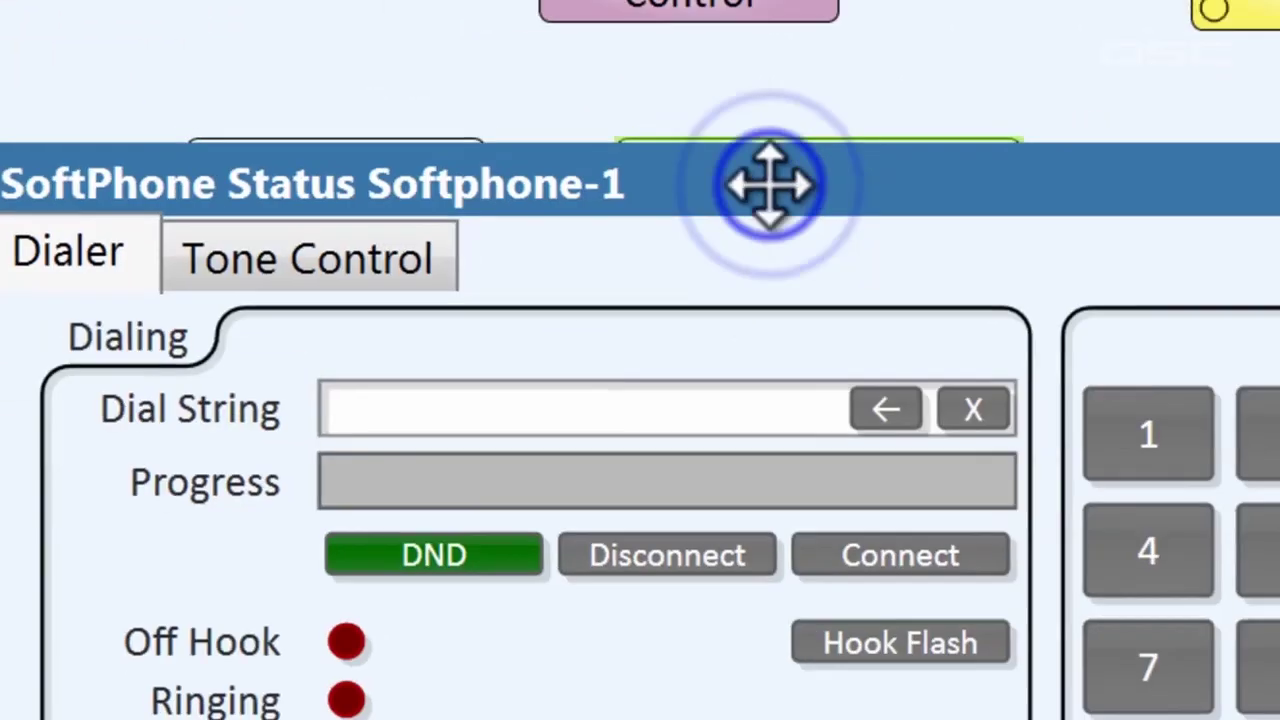
scroll(445, 300, "down", 3, "ctrl")
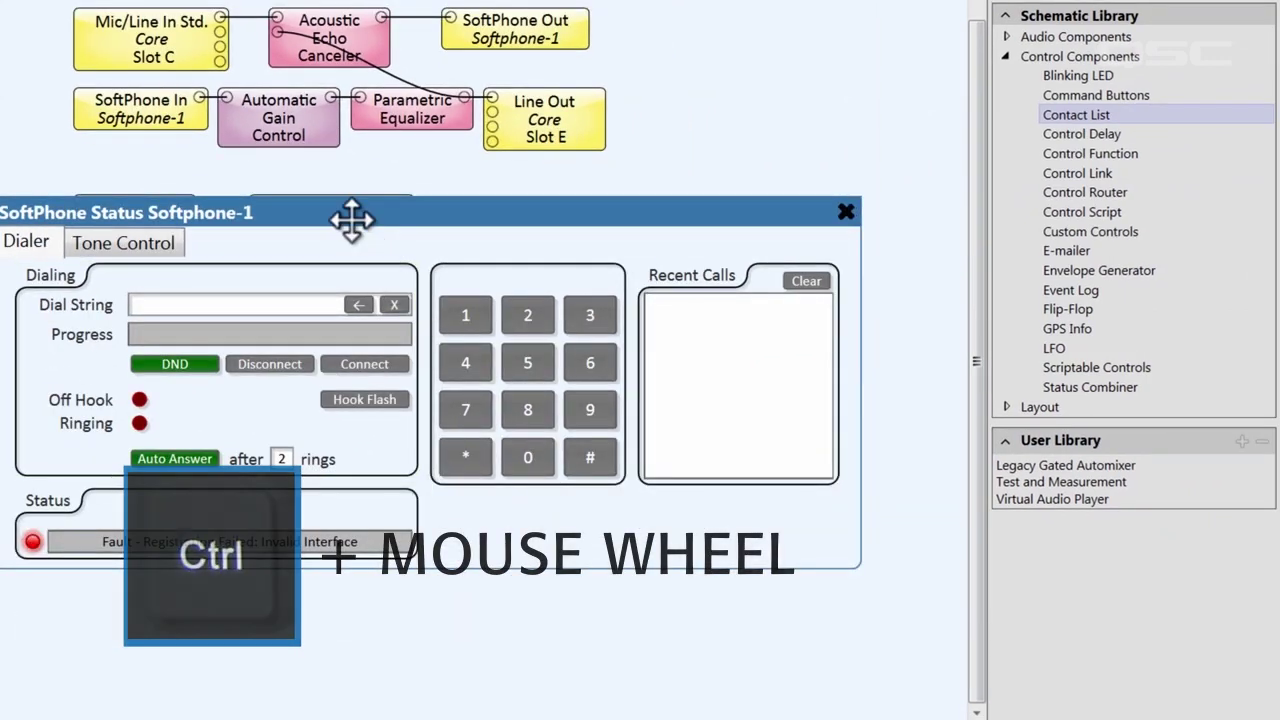
mouse_move(399, 185)
left_mouse_down()
mouse_move(428, 40)
mouse_move(501, 0)
left_mouse_up()
double_click(97, 213)
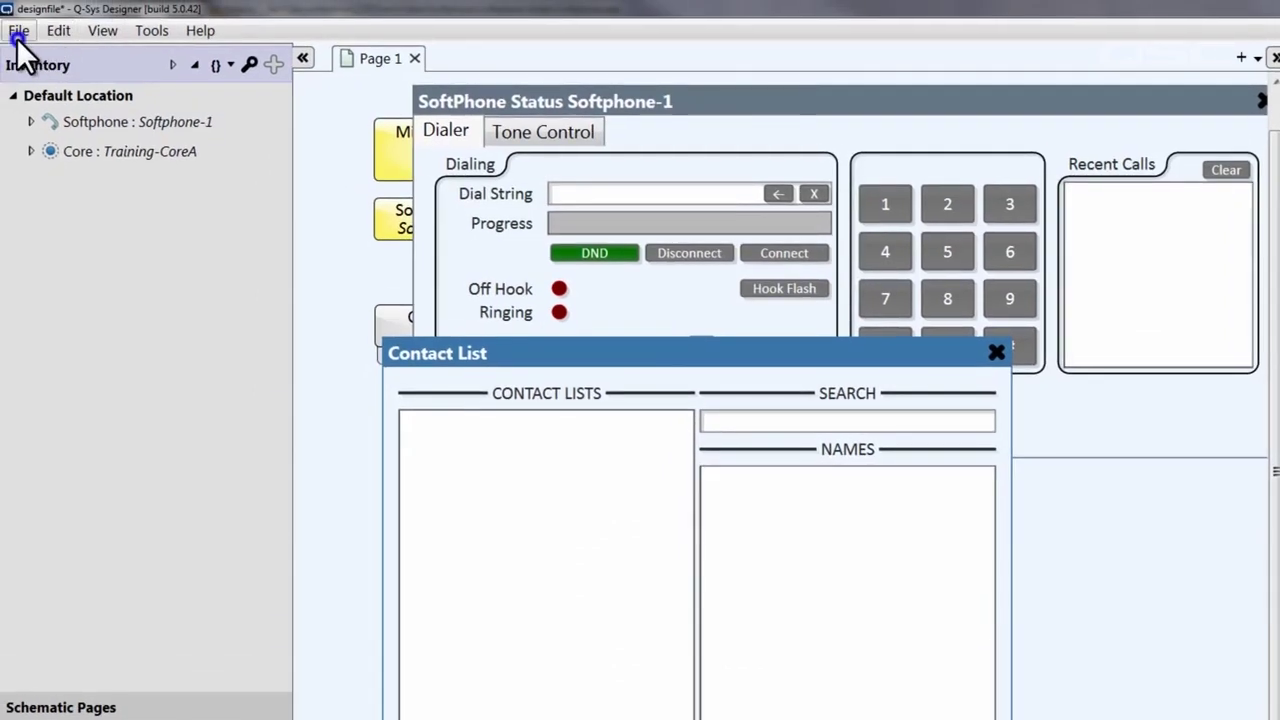
Step: Run the design in emulation and choose Nate to fill the Dial String
left_click(17, 34)
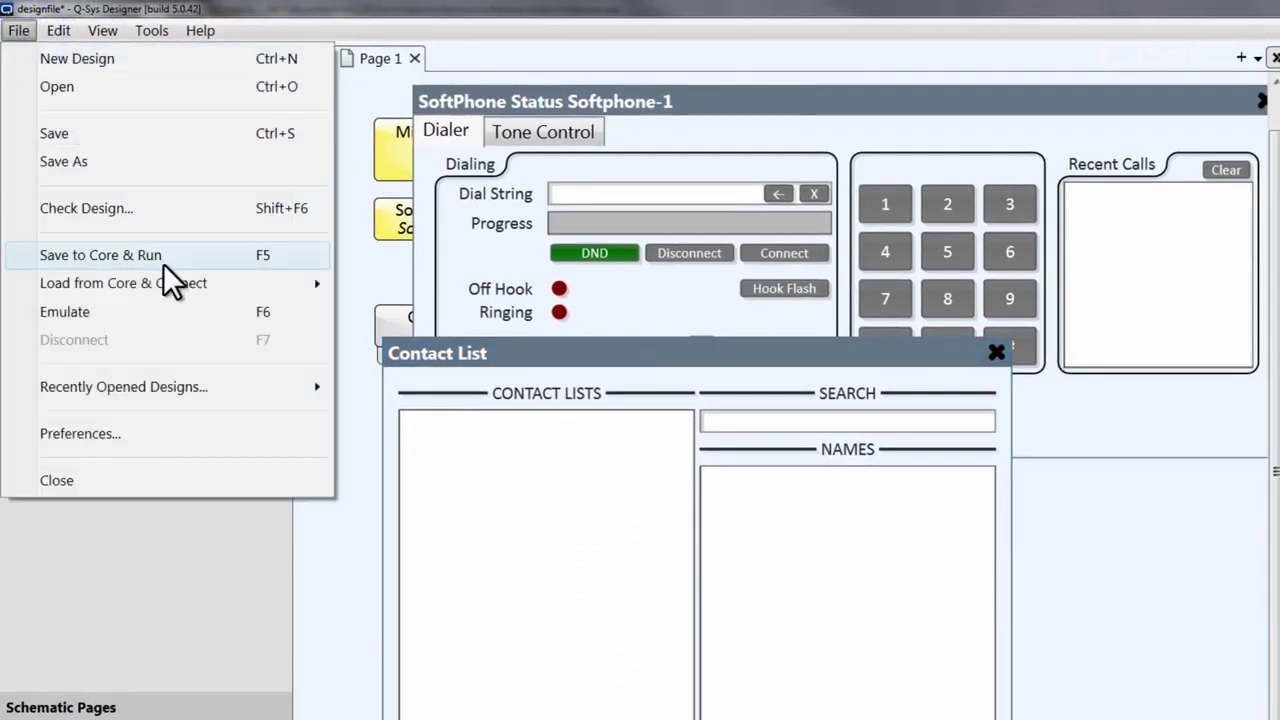
left_click(174, 314)
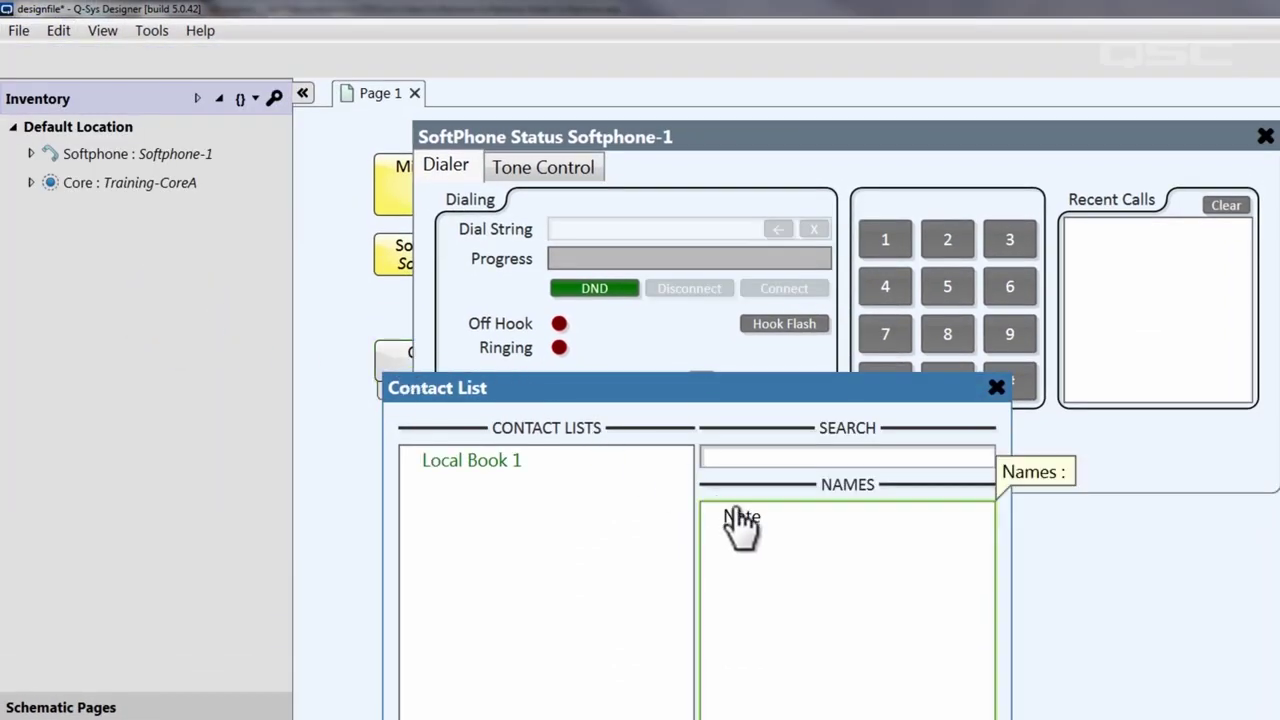
left_click(742, 516)
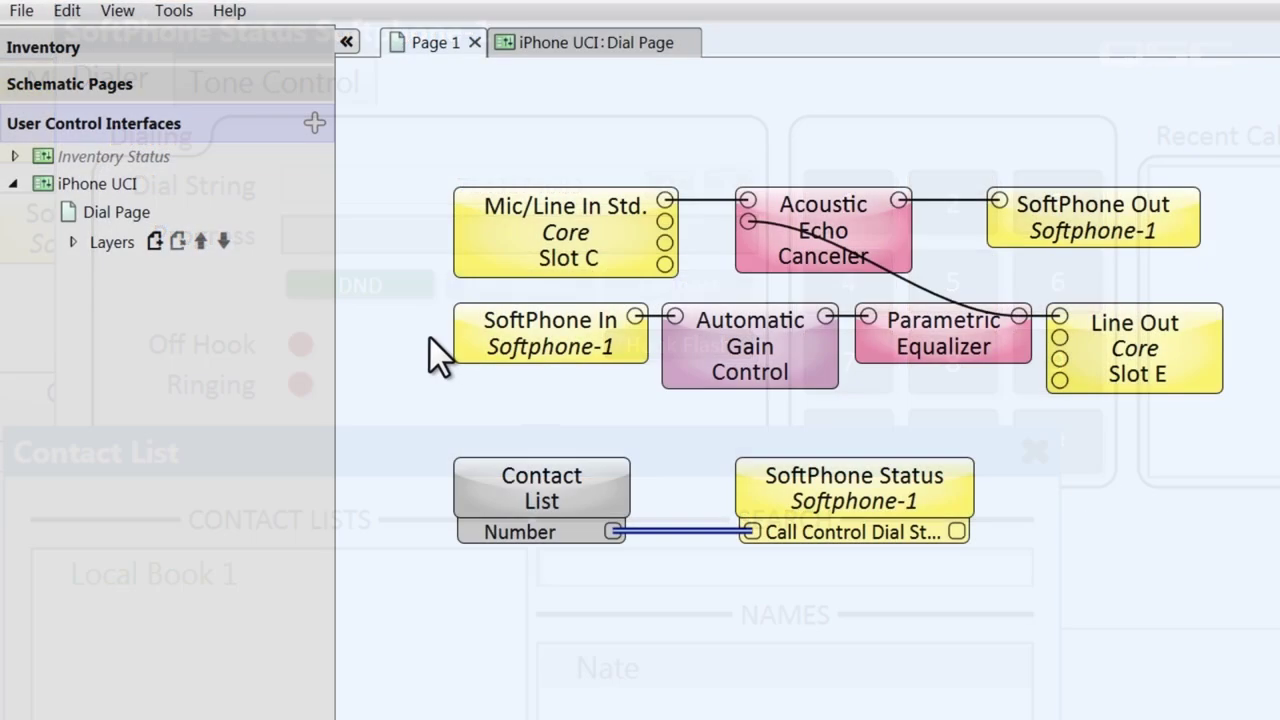
Step: Show the iPhone UCI Dial Page's Speed Dial list of contact names
left_click(130, 186)
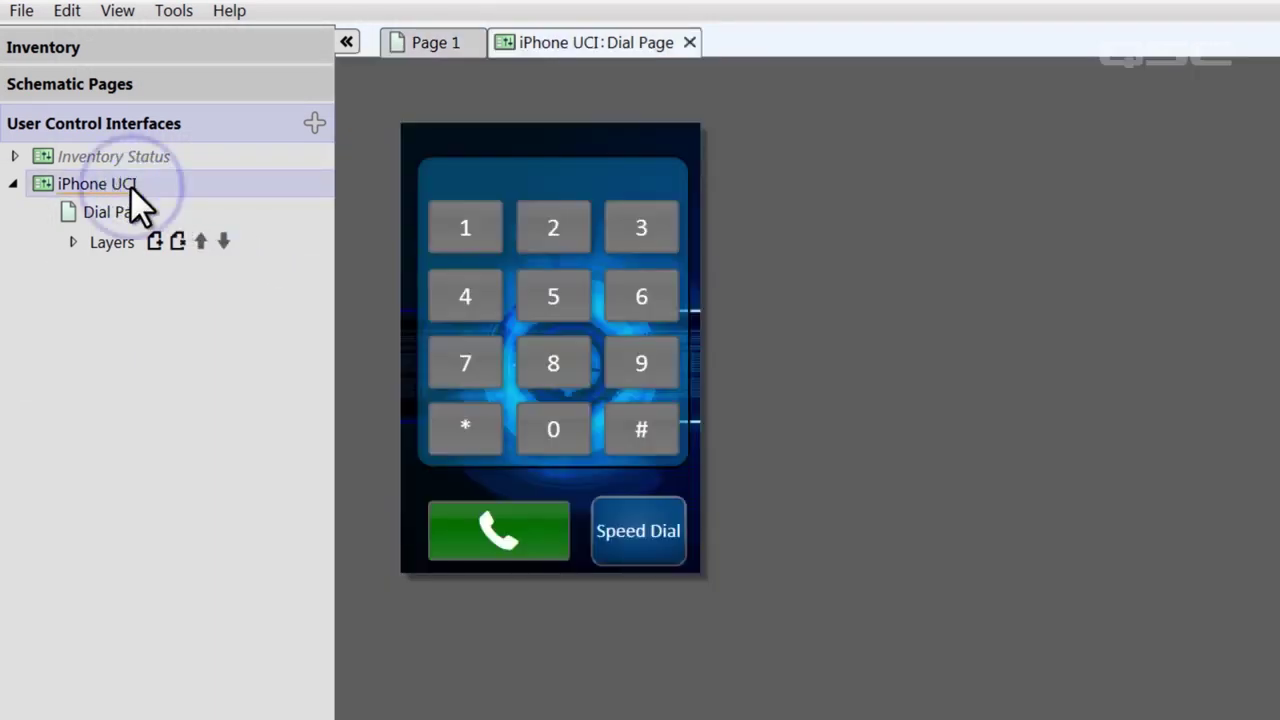
left_click(650, 512)
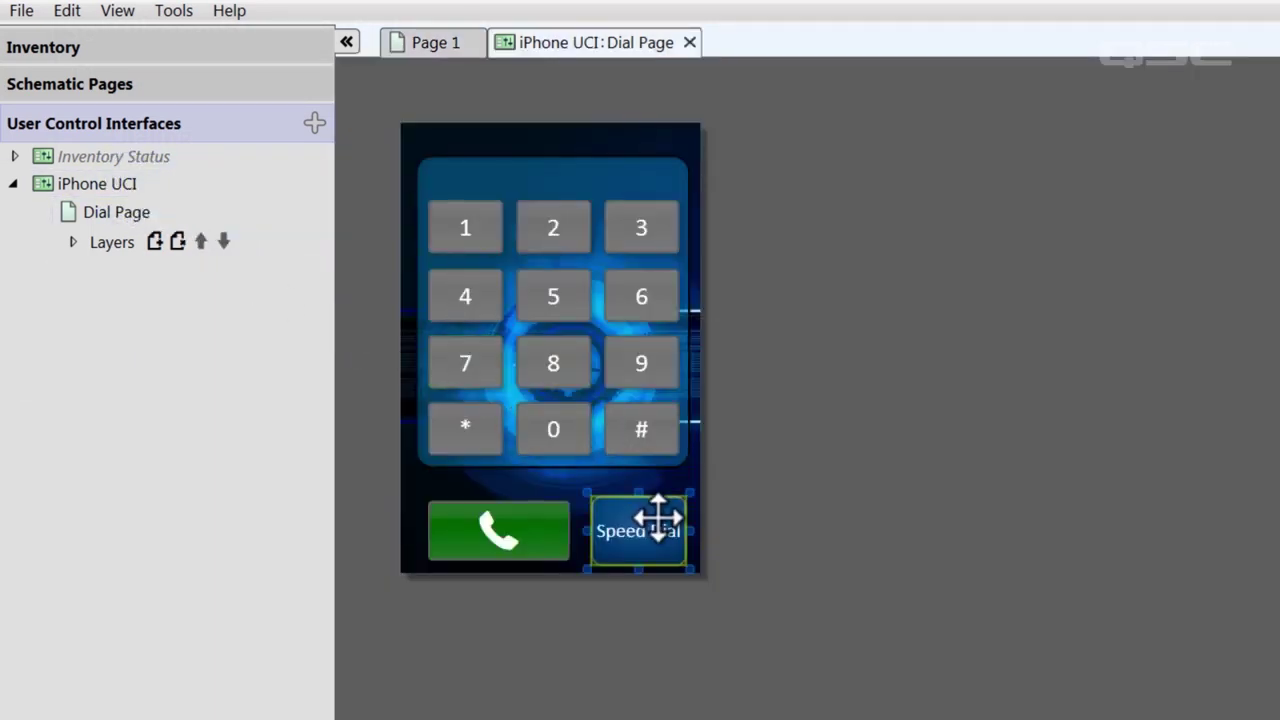